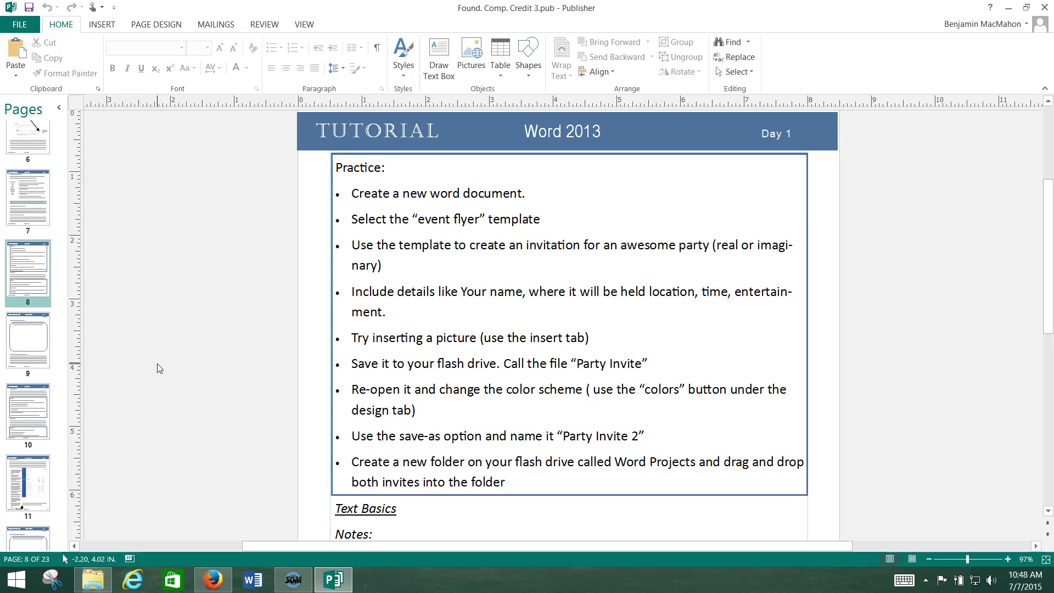
- Scroll through the practice instructions, then drag the Publisher window aside to reveal the desktop
left_click(282, 348)
scroll(282, 346, "down", 3)
scroll(289, 331, "down", 1)
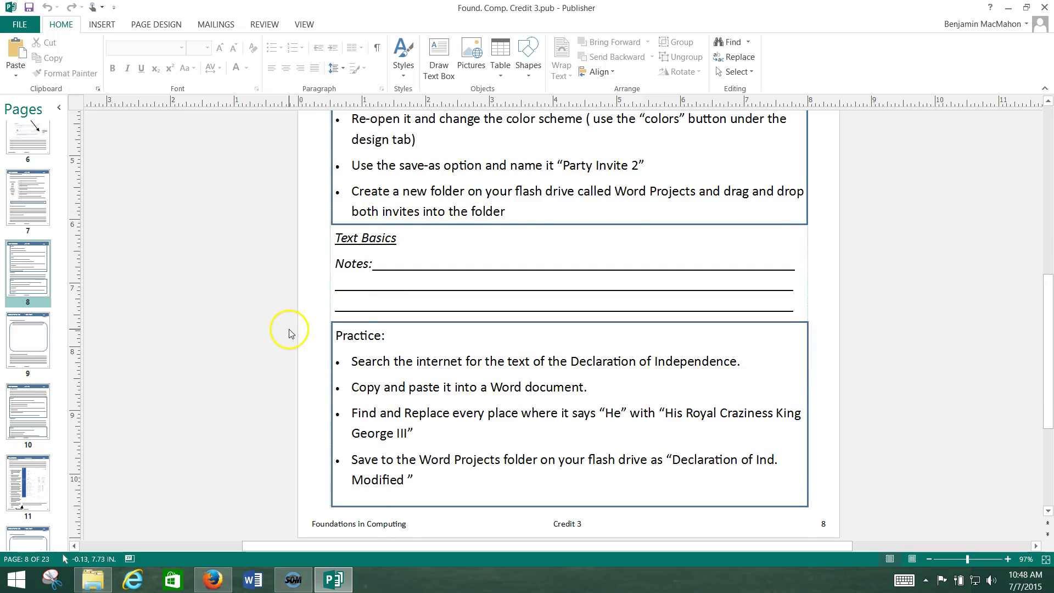
scroll(291, 329, "up", 3)
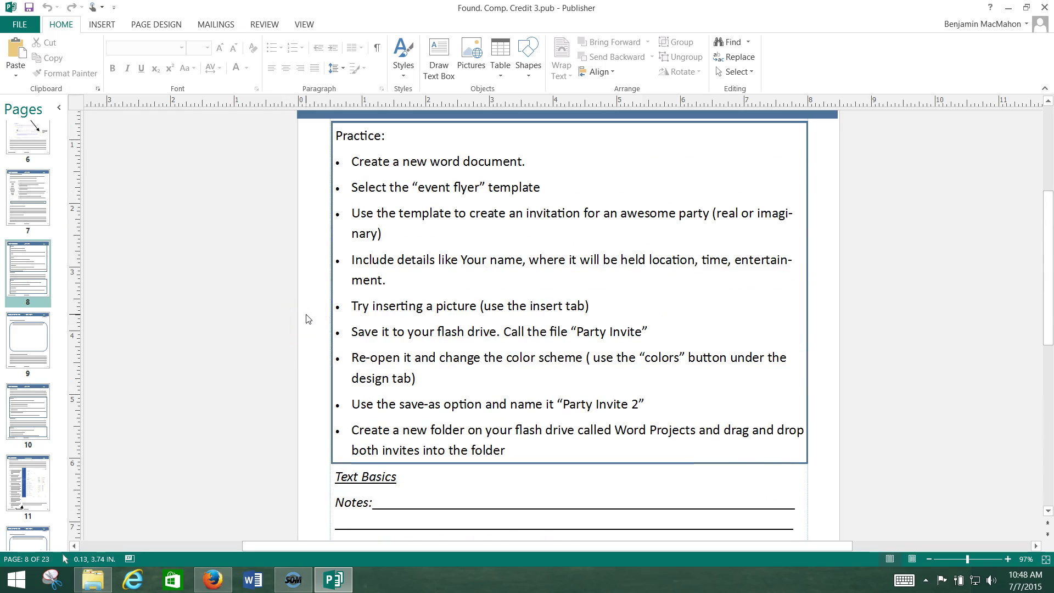
scroll(308, 321, "up", 1)
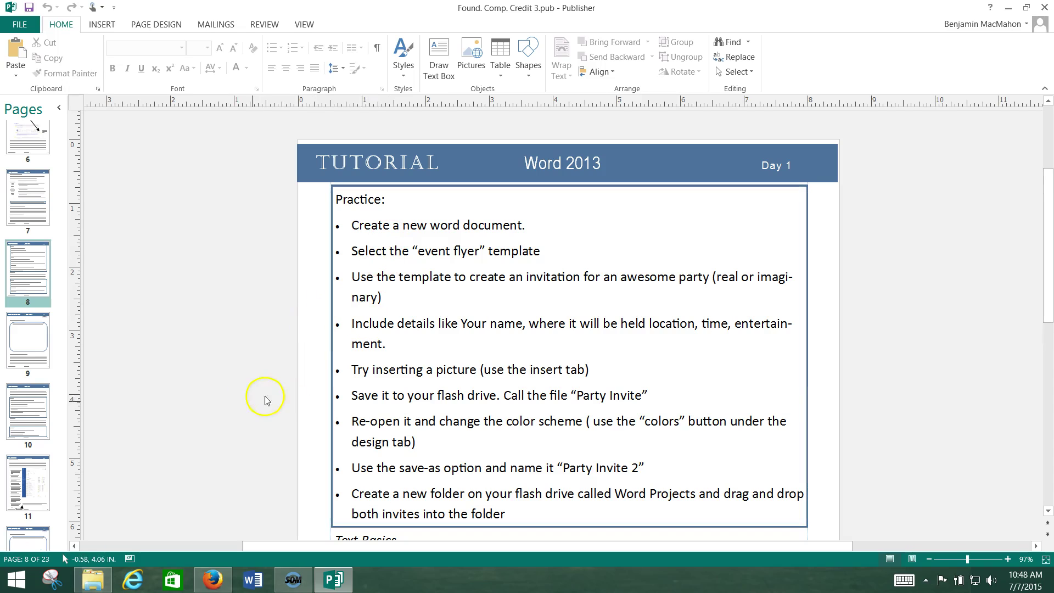
scroll(301, 370, "down", 5)
scroll(390, 387, "up", 4)
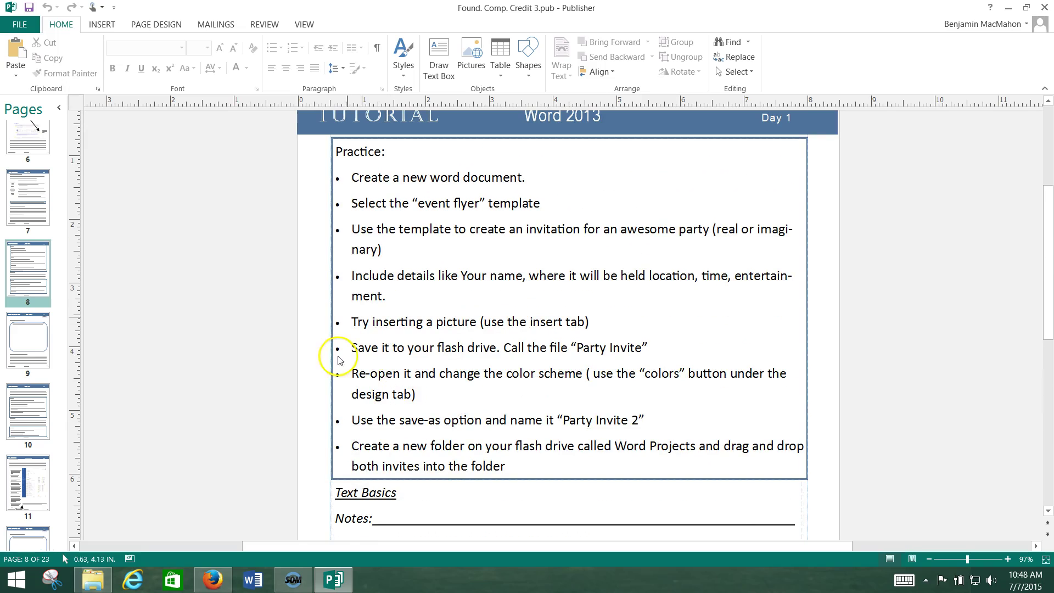
scroll(414, 212, "up", 1)
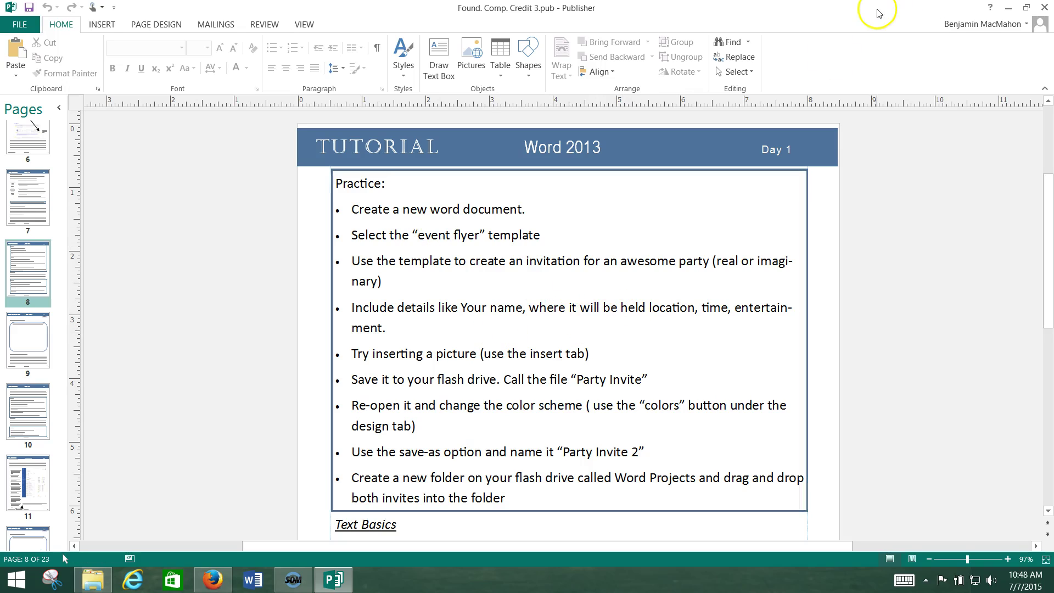
left_click_drag(845, 10, 1053, 250)
- Launch Word and create a new document from the Event flyer template
left_click(254, 579)
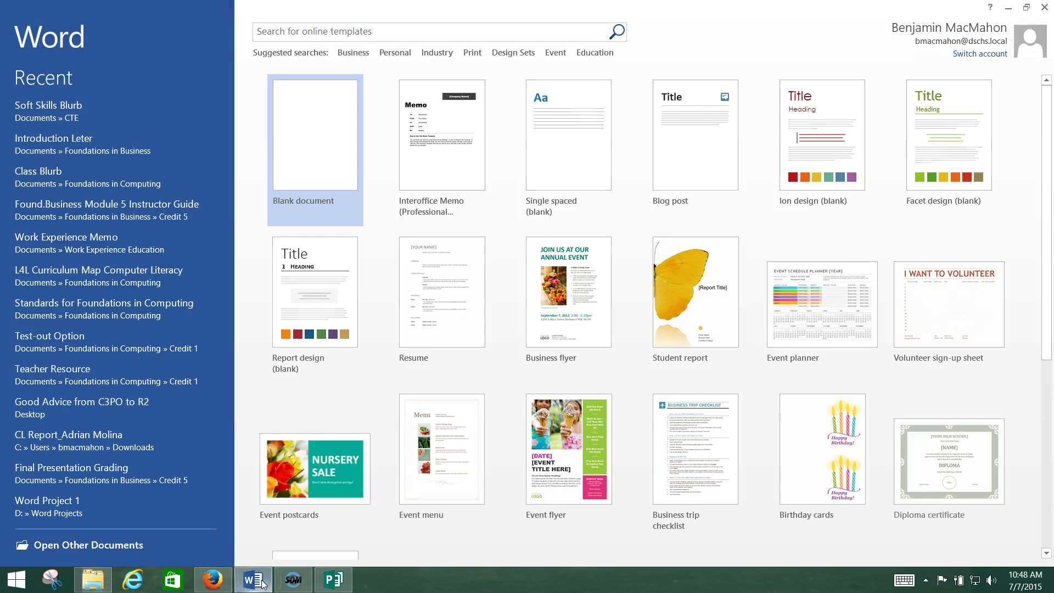
left_click(336, 196)
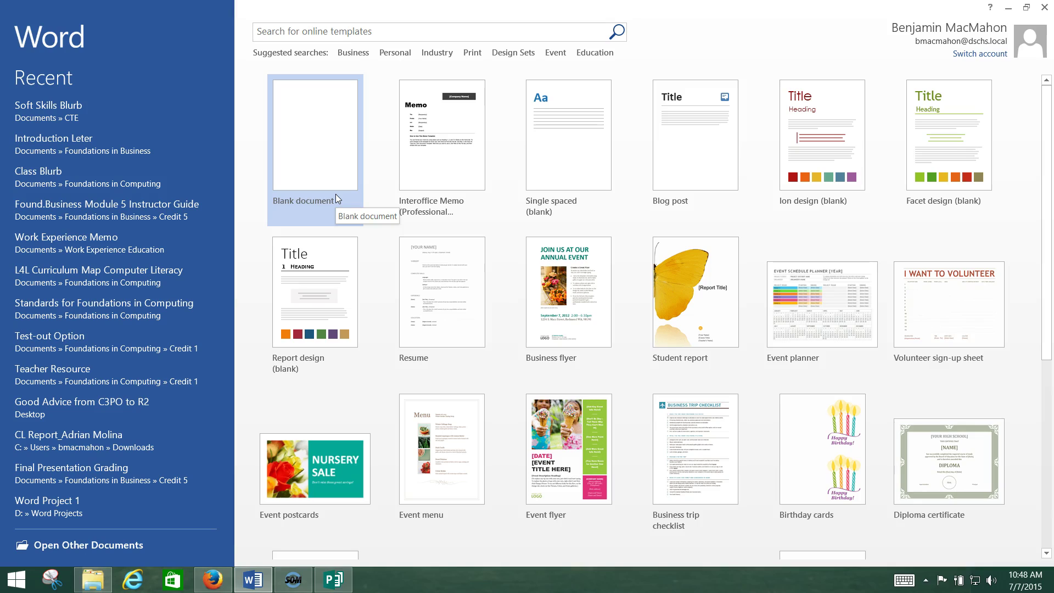
left_click(441, 451)
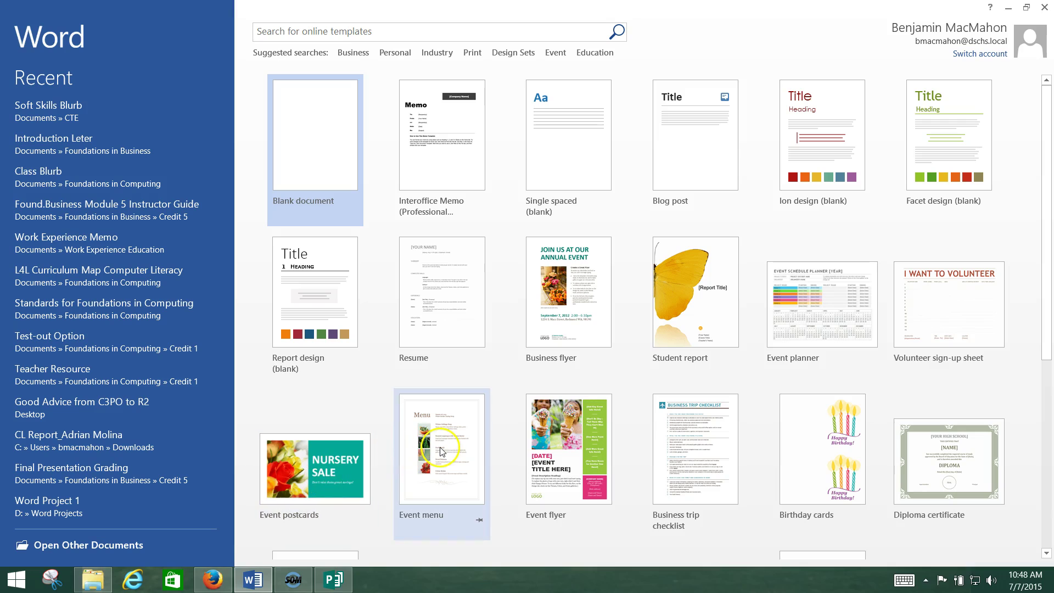
left_click(560, 452)
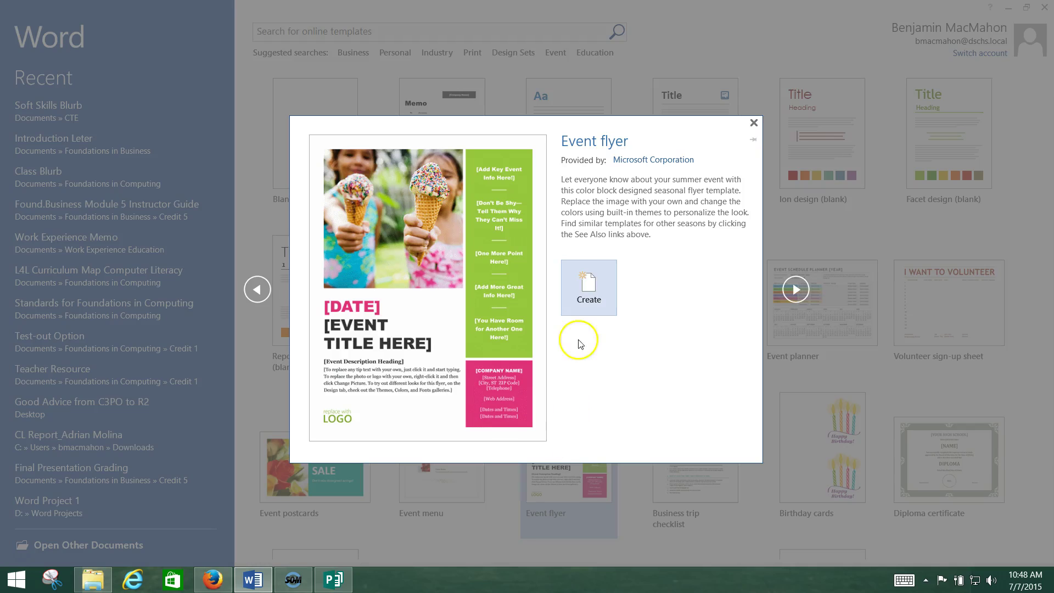
left_click(579, 278)
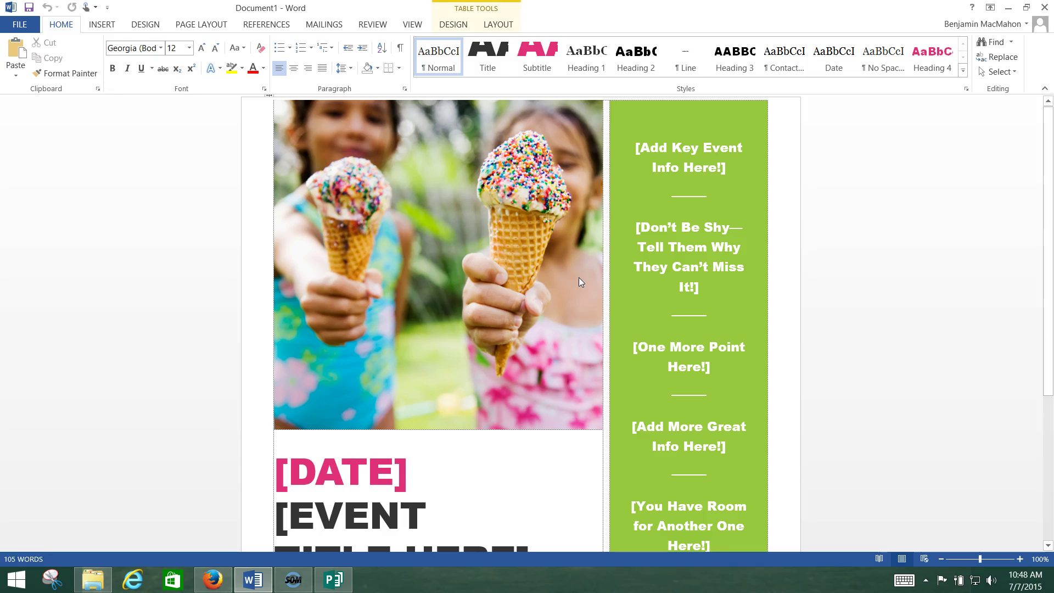
scroll(614, 321, "down", 5)
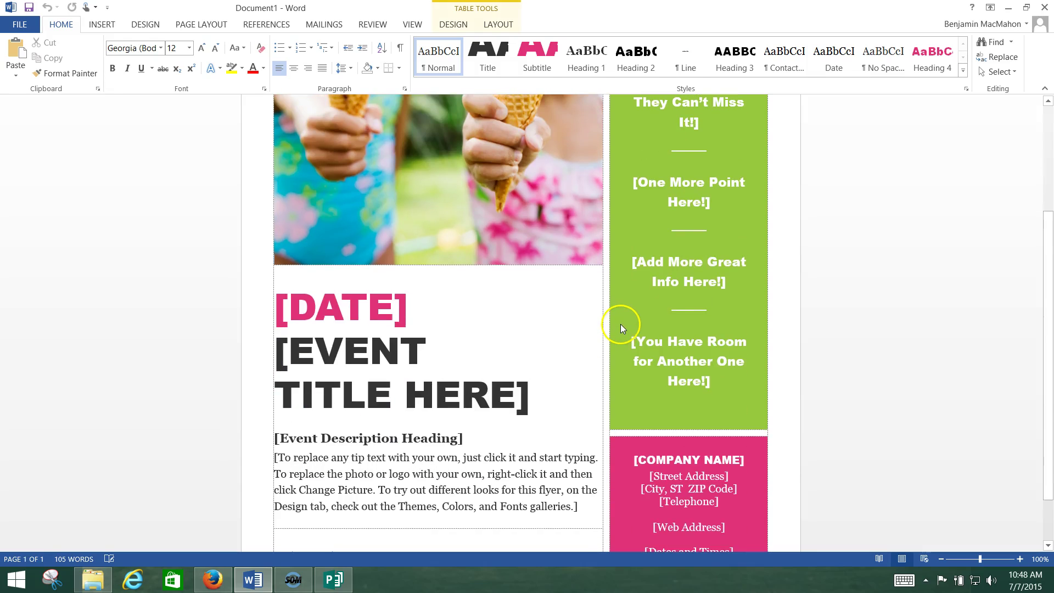
scroll(624, 323, "up", 5)
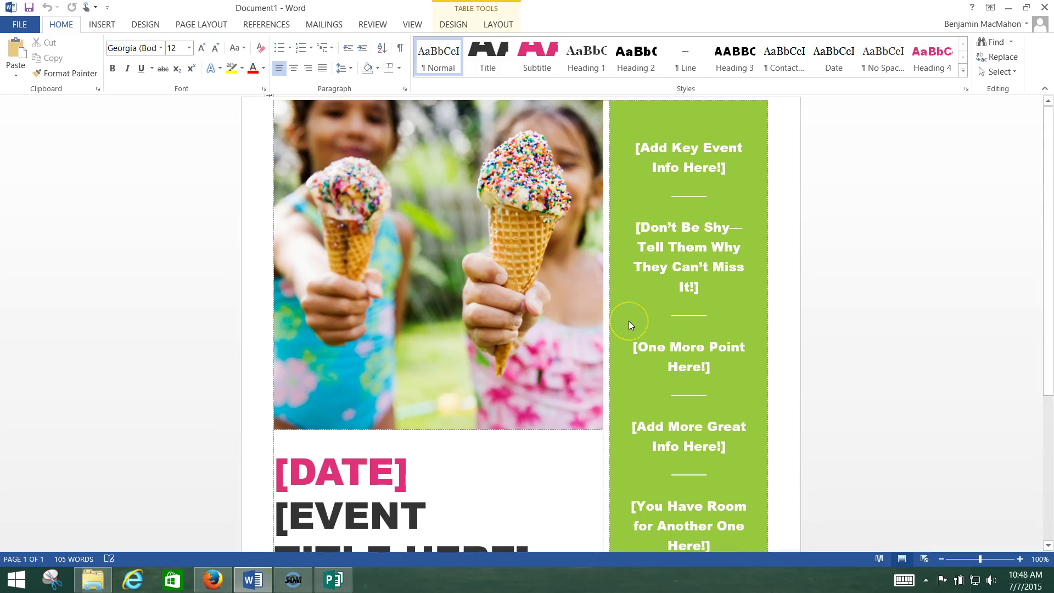
left_click(675, 146)
left_click(681, 247)
scroll(686, 275, "down", 1)
left_click(688, 281)
left_click(678, 370)
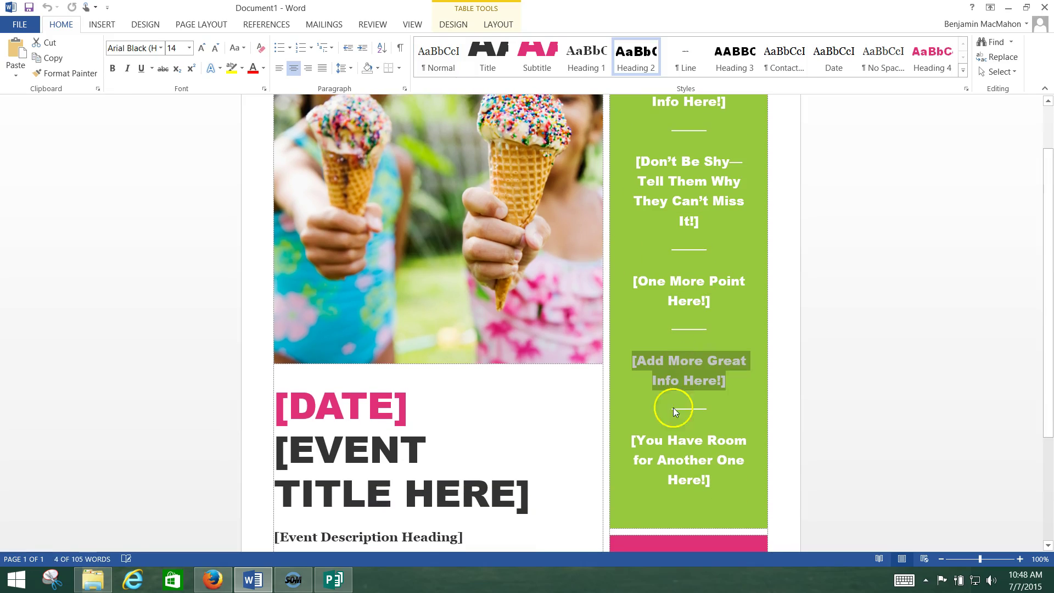
left_click(668, 448)
left_click(372, 417)
left_click(348, 487)
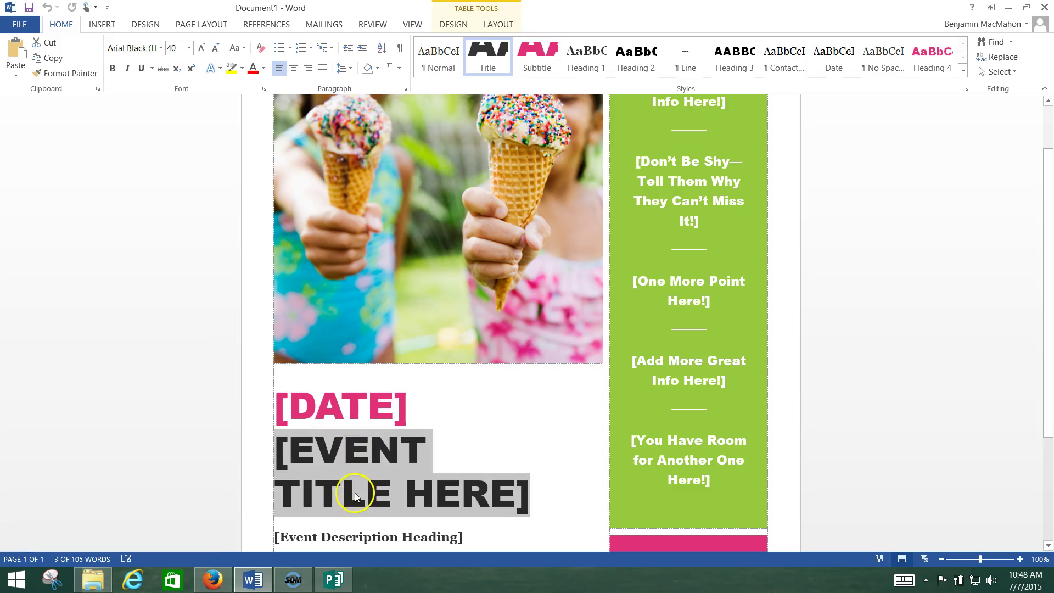
scroll(393, 417, "down", 3)
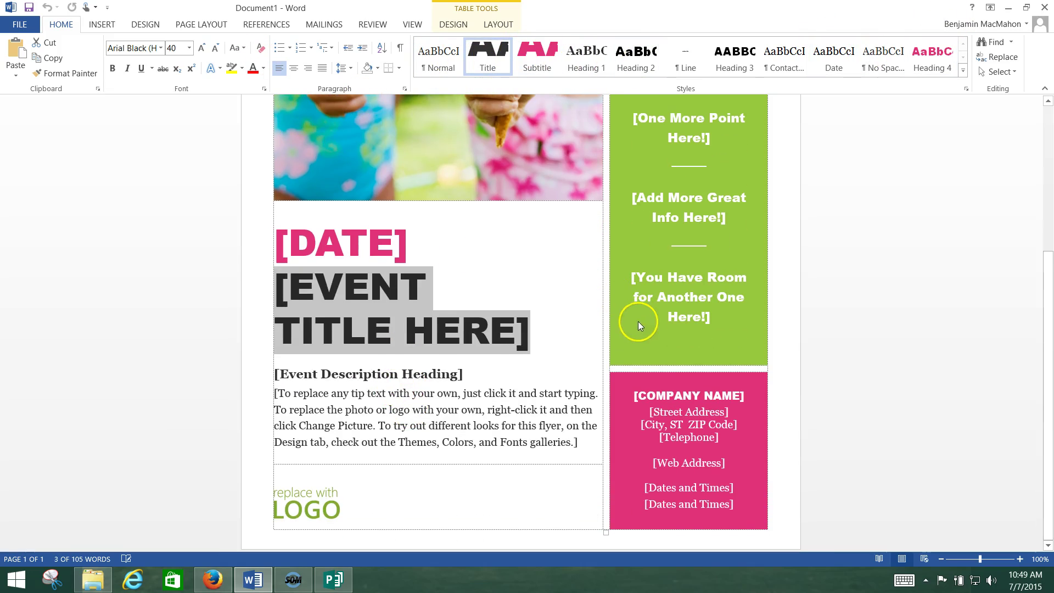
scroll(632, 315, "up", 4)
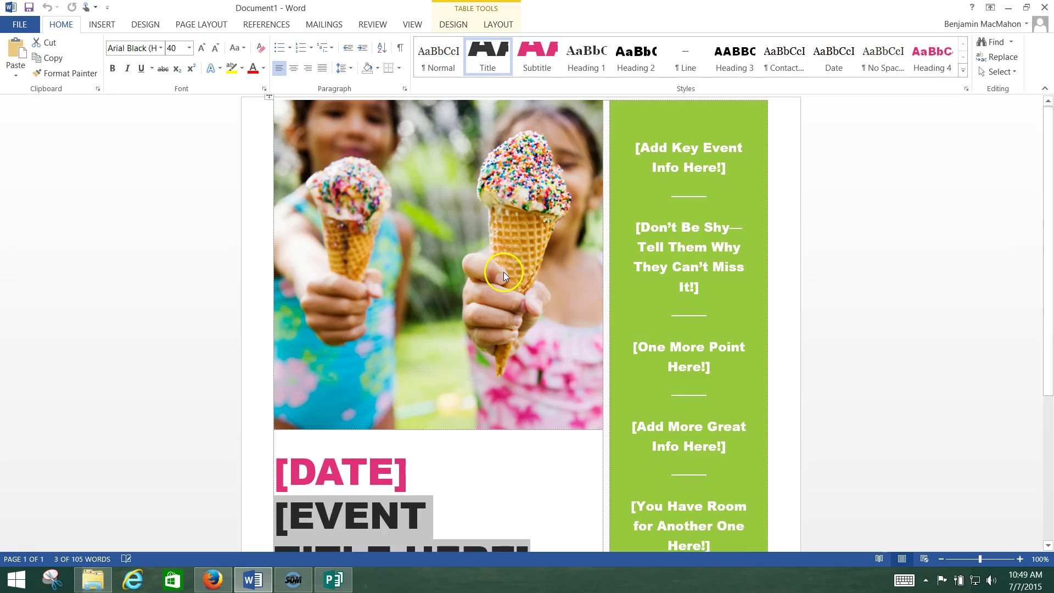
- Delete the ice-cream photo, leaving an empty cell above the date and title
left_click(483, 253)
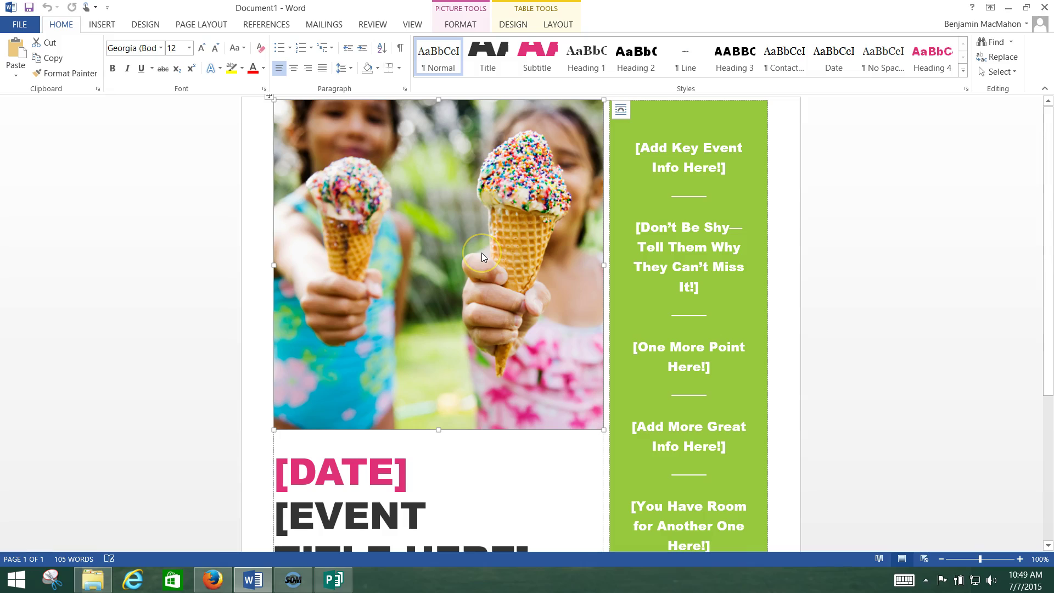
key("Delete")
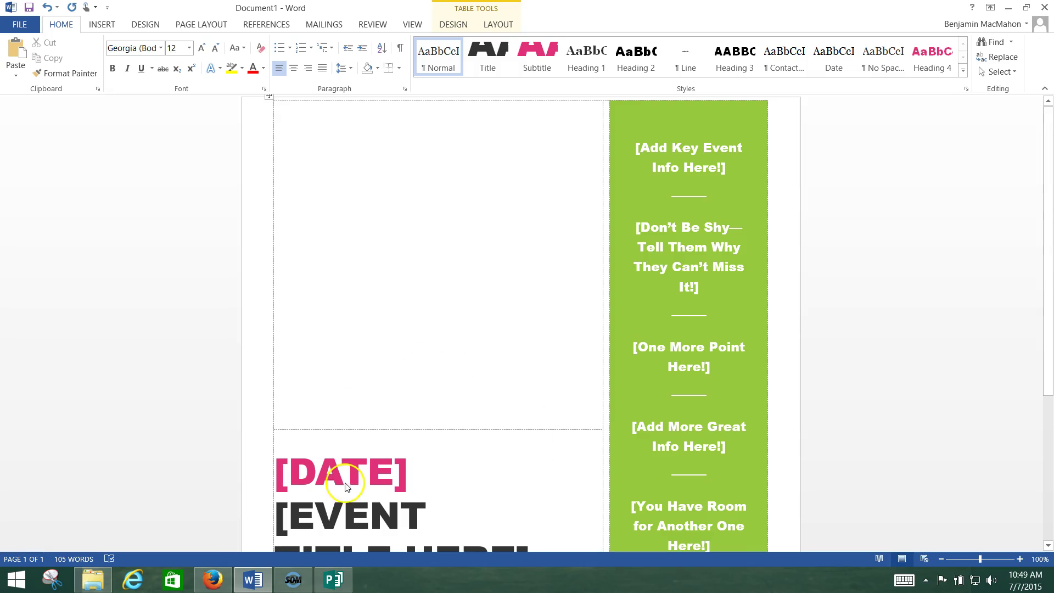
scroll(703, 311, "down", 3)
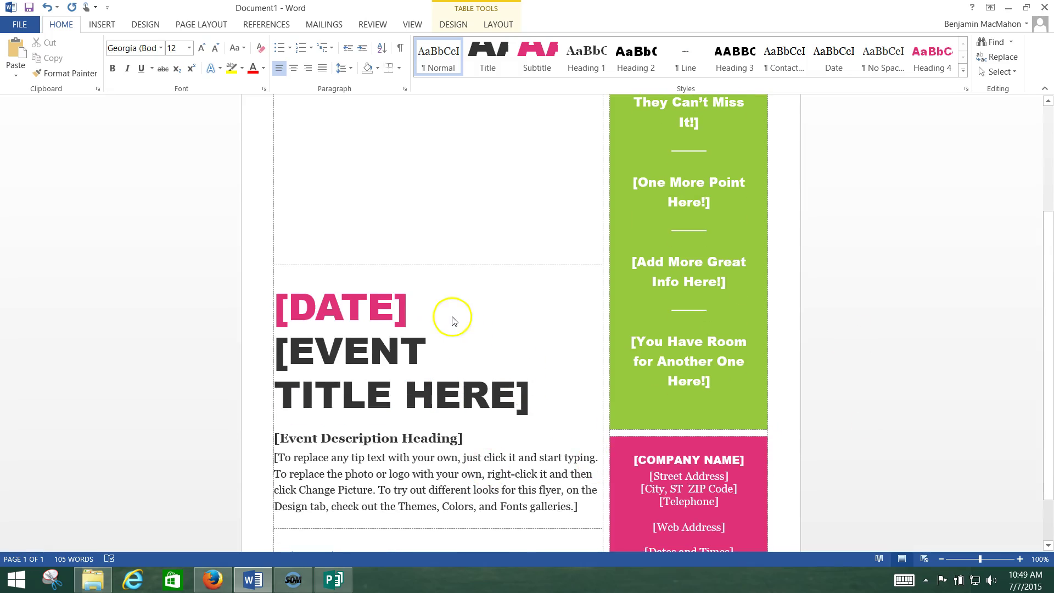
scroll(439, 307, "up", 3)
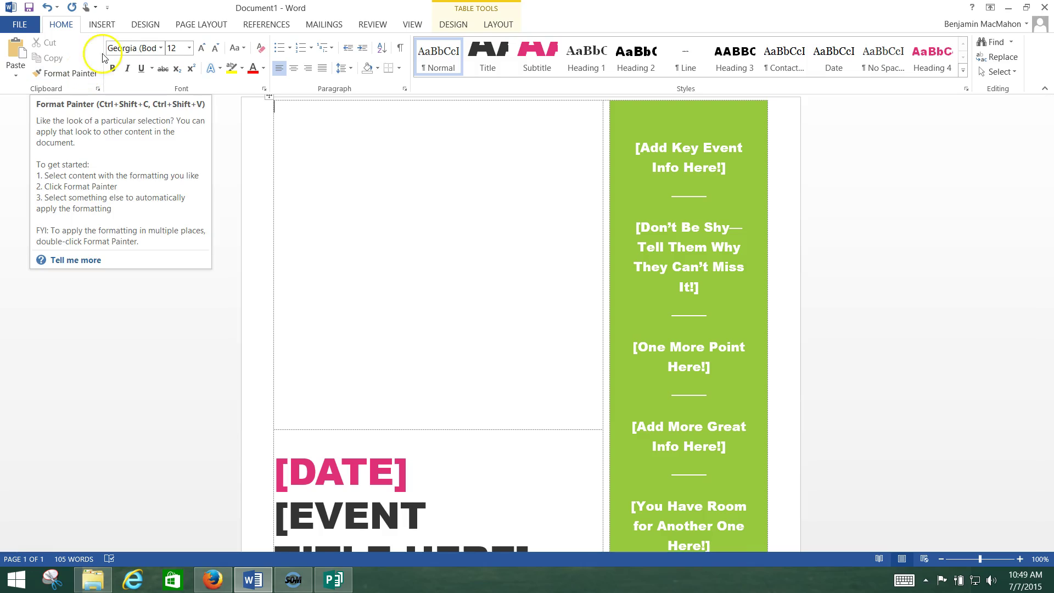
- Insert the picture 2015-tail-lights-pair-6.png into the flyer's empty top cell
left_click(102, 27)
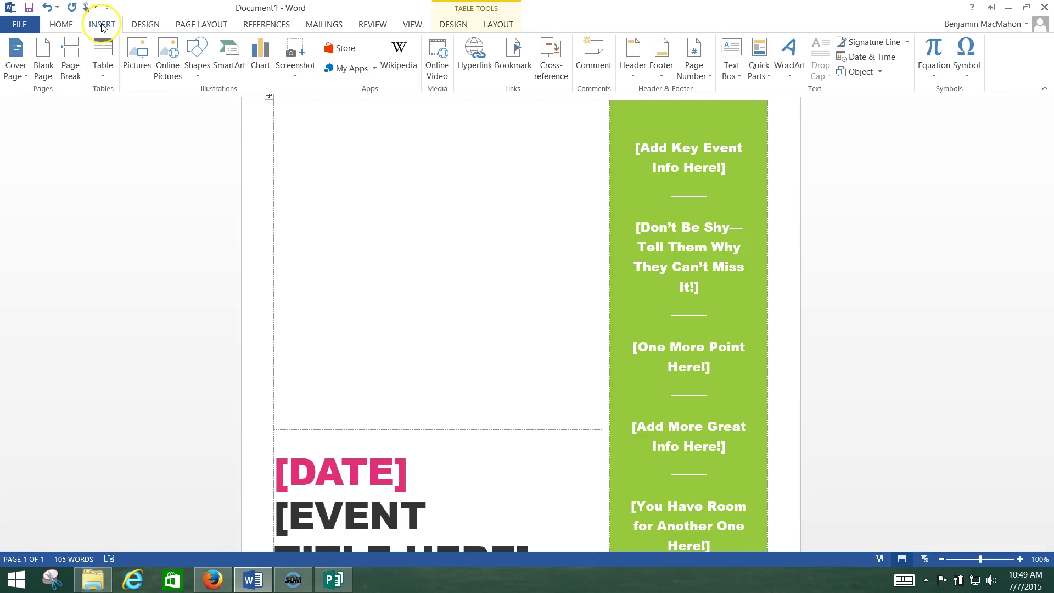
left_click(141, 60)
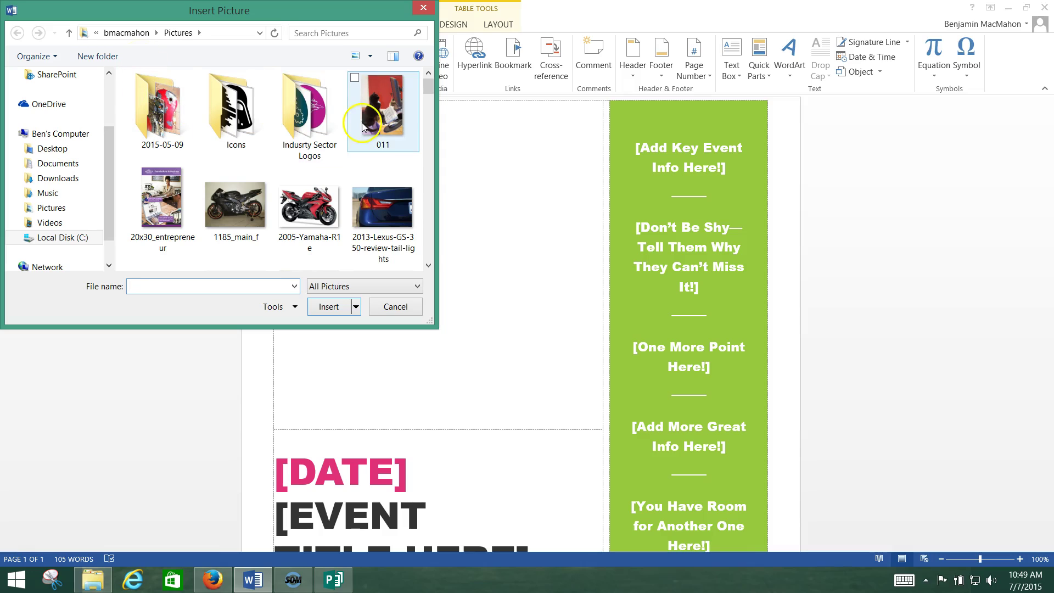
left_click(429, 90)
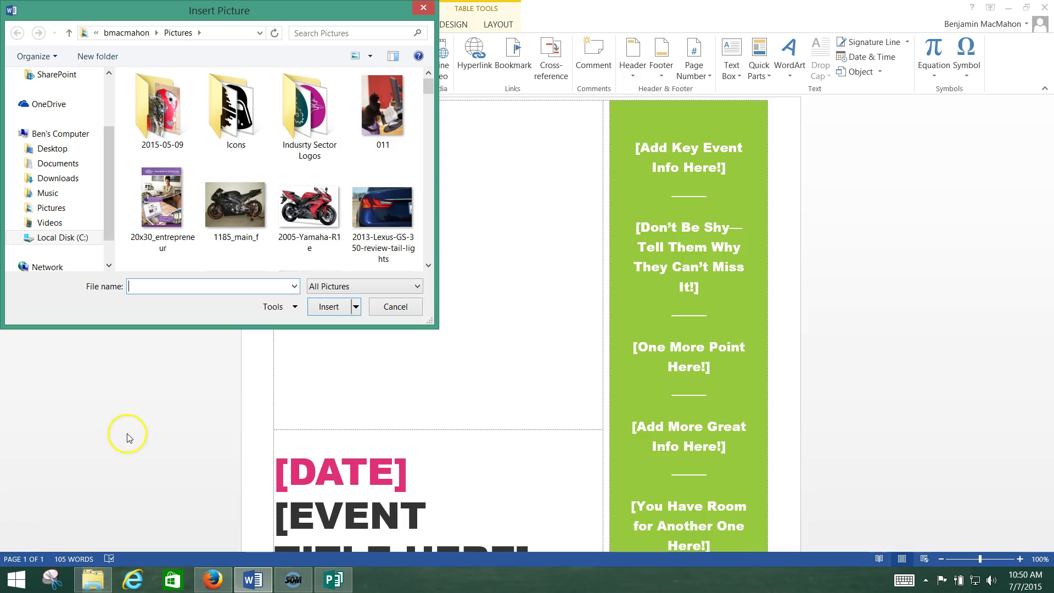
left_click_drag(432, 93, 432, 99)
left_click(239, 210)
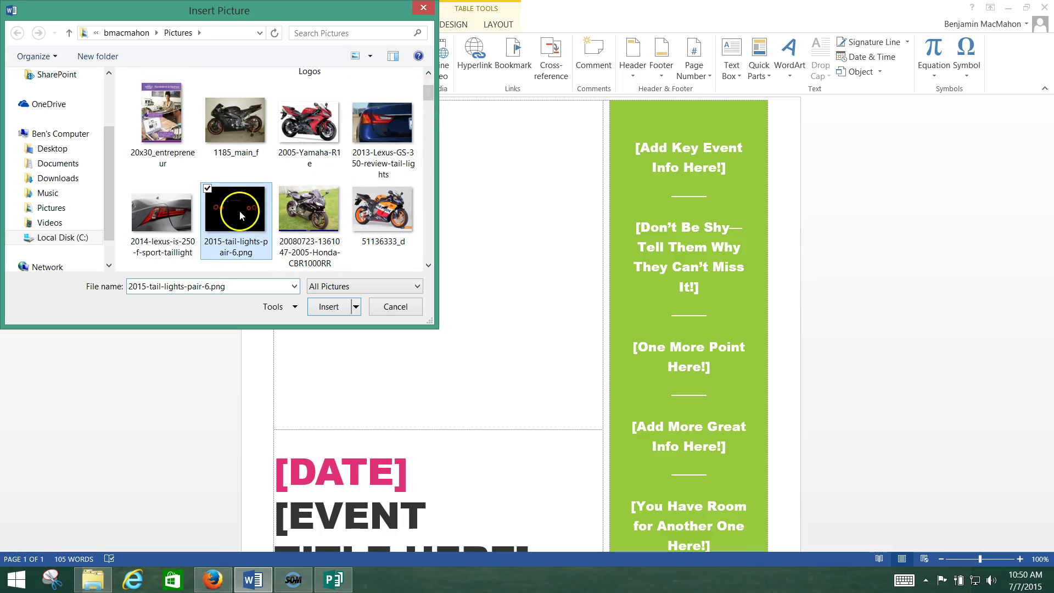
left_click(329, 307)
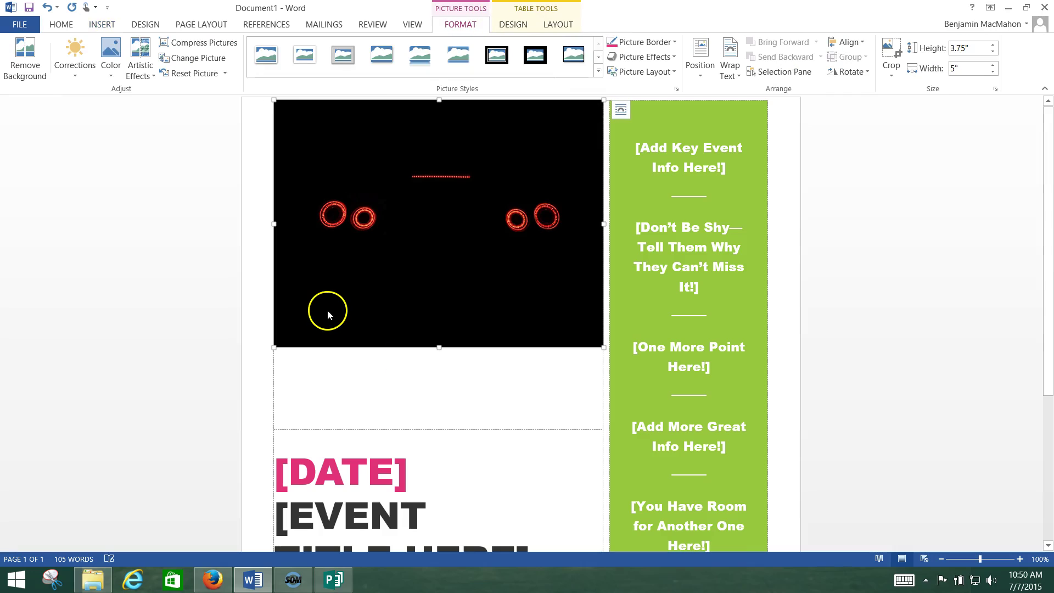
mouse_move(439, 348)
left_mouse_down()
mouse_move(445, 379)
mouse_move(446, 354)
left_mouse_up()
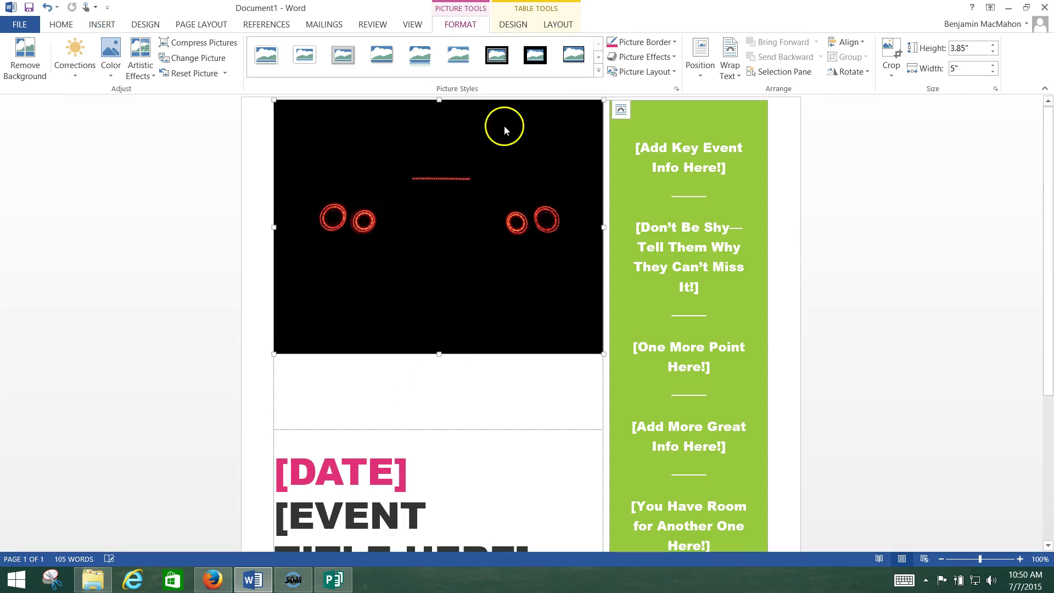
mouse_move(440, 103)
left_mouse_down()
mouse_move(437, 118)
mouse_move(441, 105)
left_mouse_up()
scroll(483, 398, "down", 3)
scroll(472, 385, "up", 3)
mouse_move(603, 348)
left_mouse_down()
mouse_move(611, 381)
mouse_move(648, 380)
mouse_move(579, 346)
mouse_move(589, 346)
left_mouse_up()
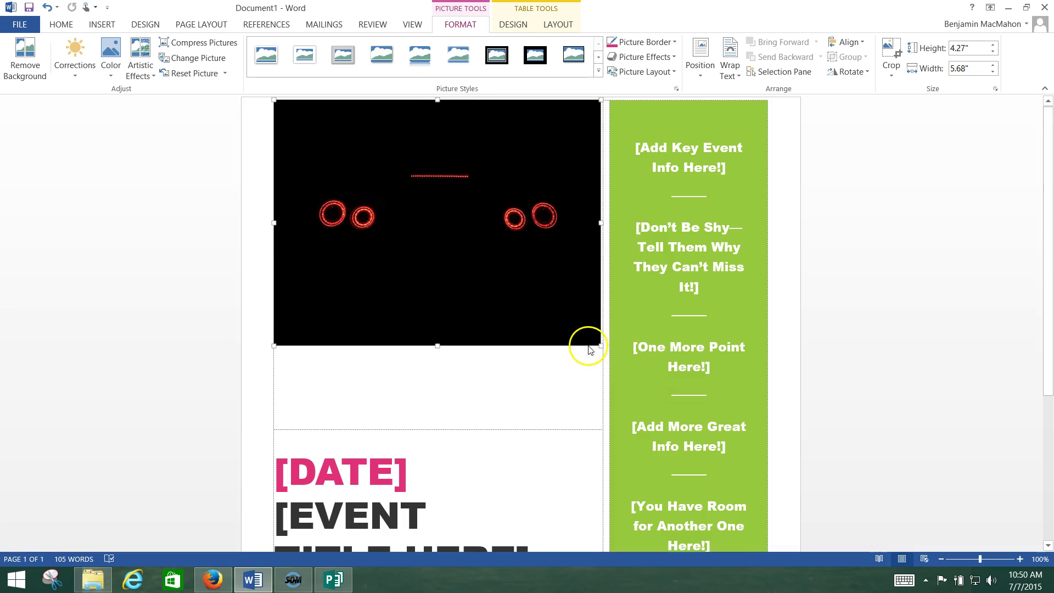
left_click_drag(439, 348, 448, 432)
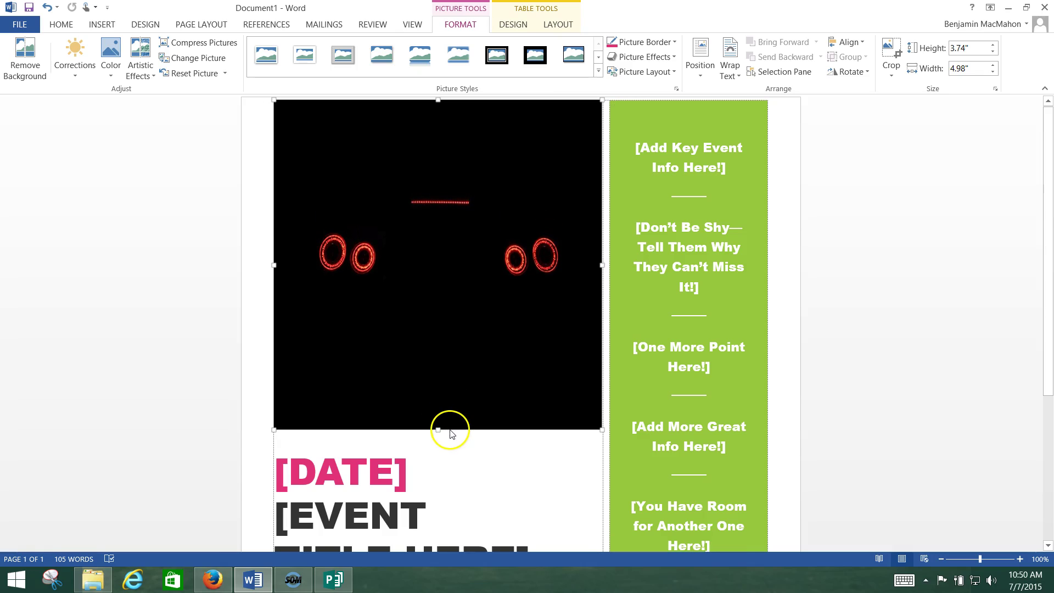
scroll(271, 428, "down", 3)
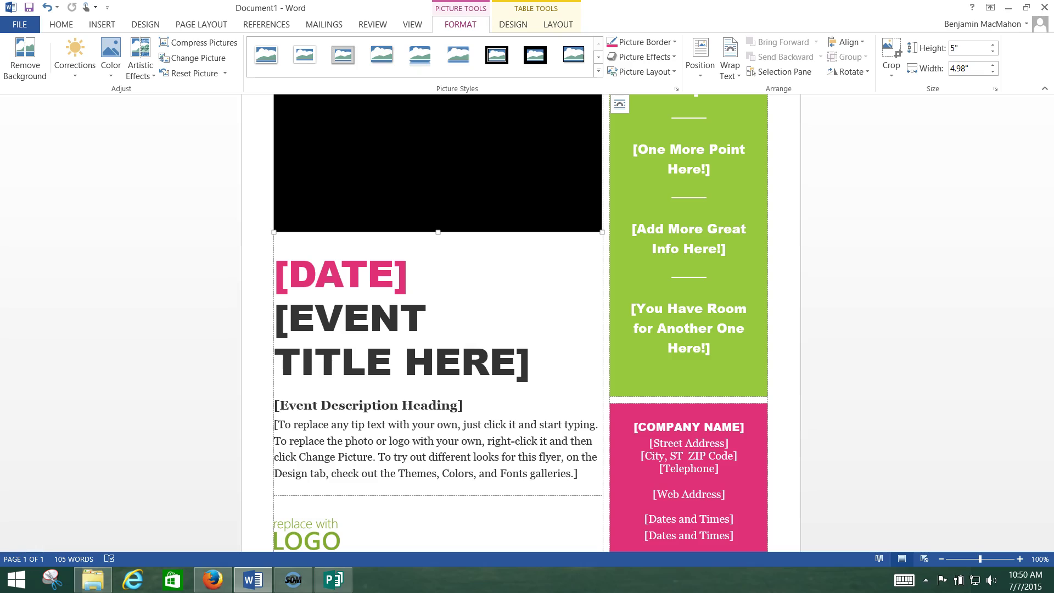
scroll(527, 324, "down", 1)
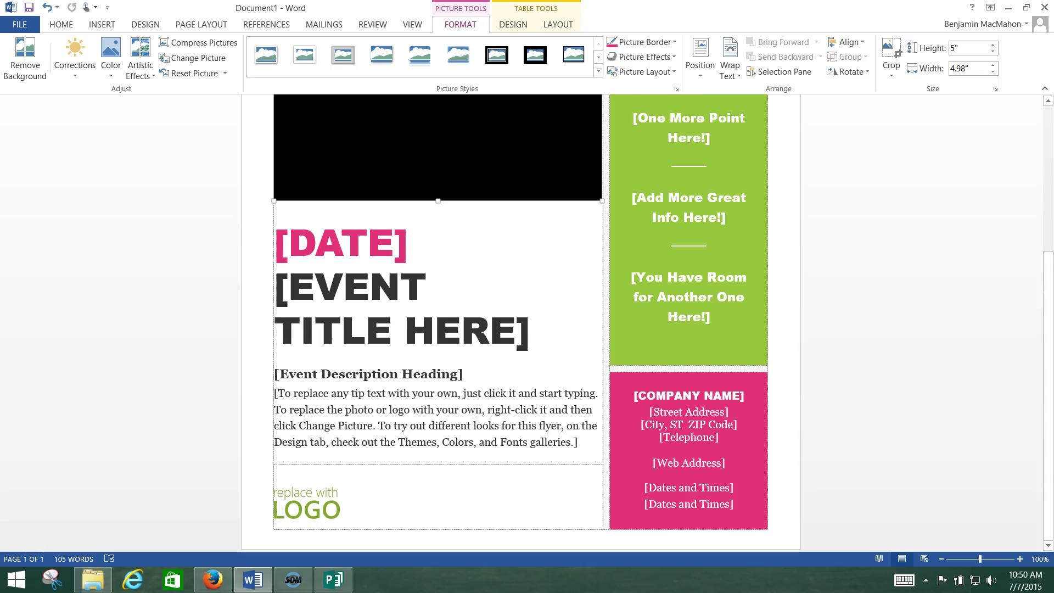
scroll(527, 324, "up", 2)
scroll(527, 324, "down", 1)
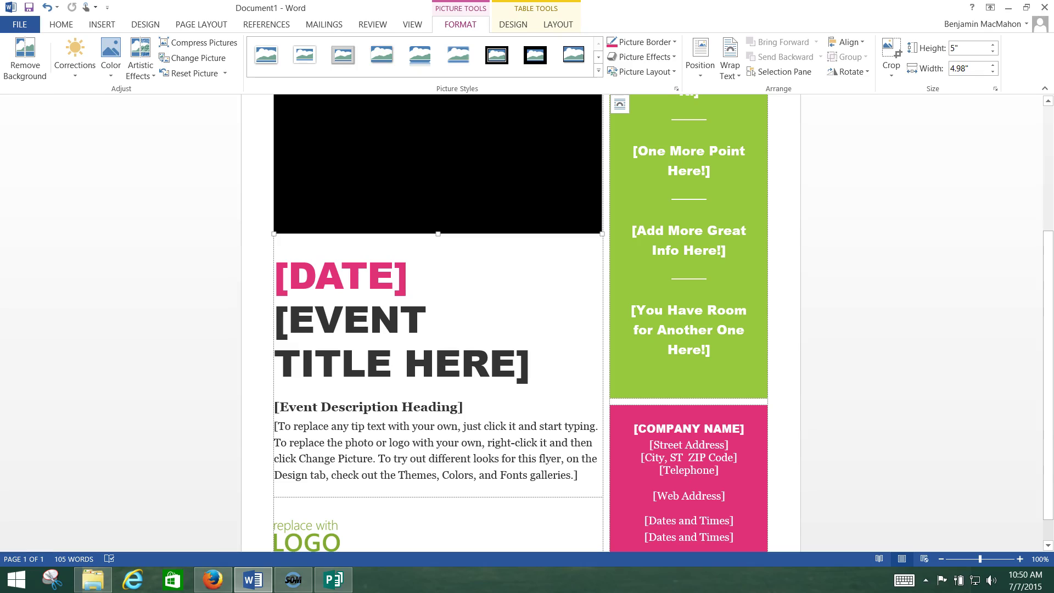
key("alt+Tab")
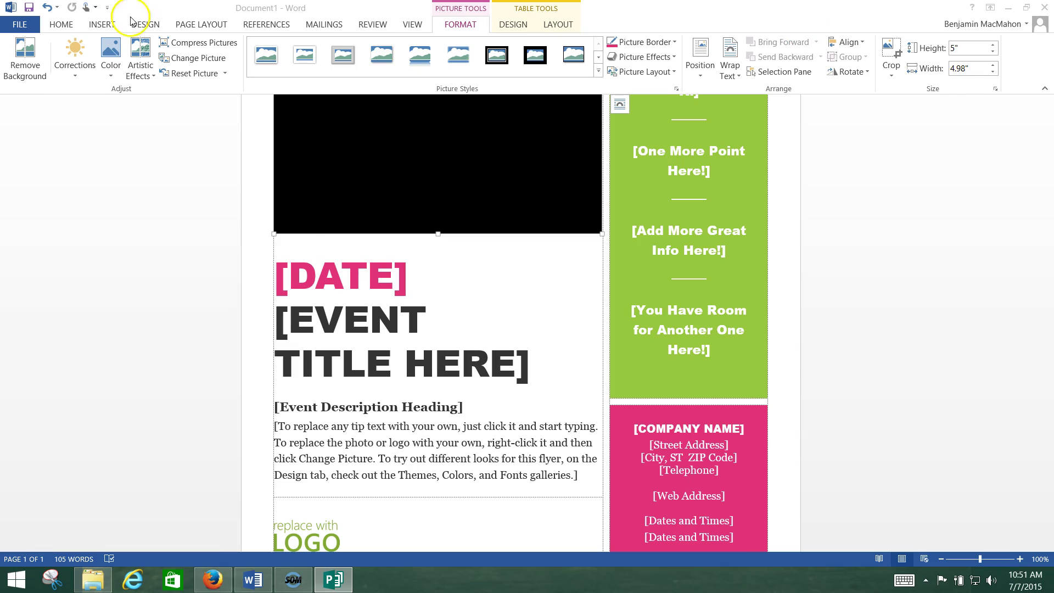
- Replace the [DATE] placeholder with 7-7-15 and the event title with CAR MEET-UP
left_click(330, 272)
left_click(340, 284)
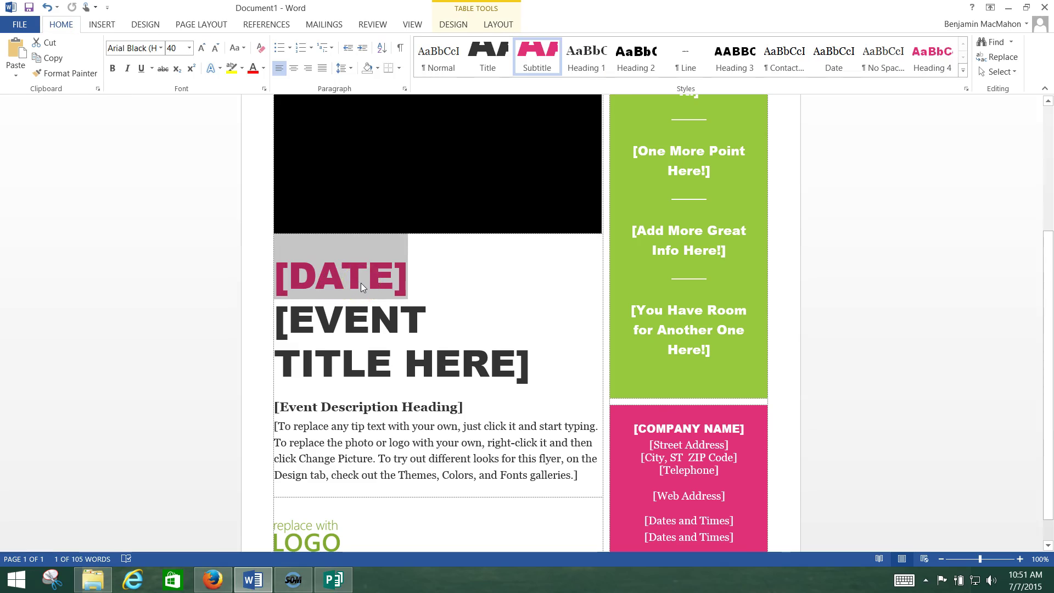
type("&")
key("BackSpace")
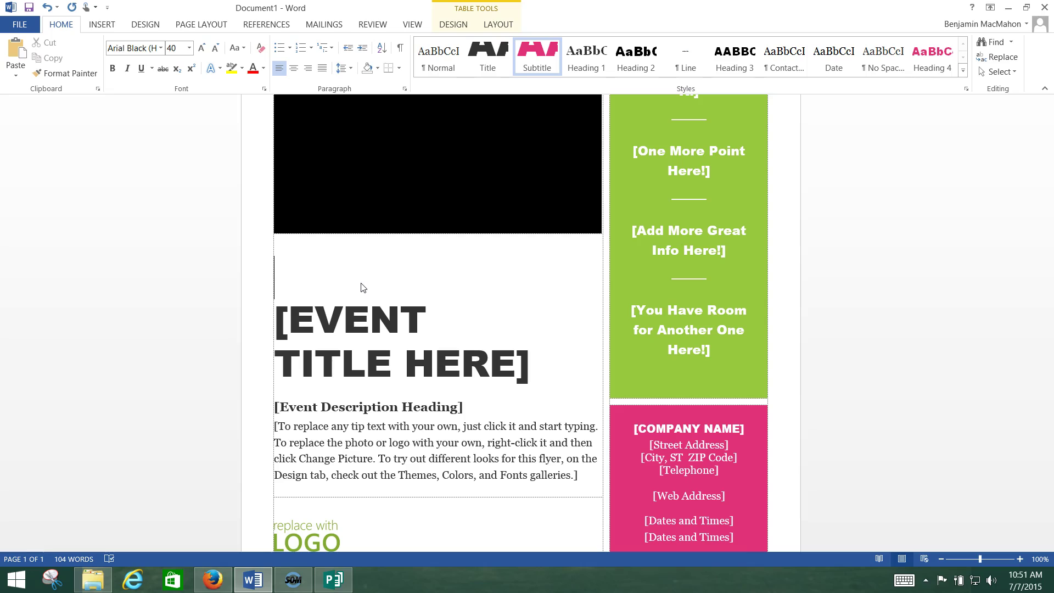
type("7-7-")
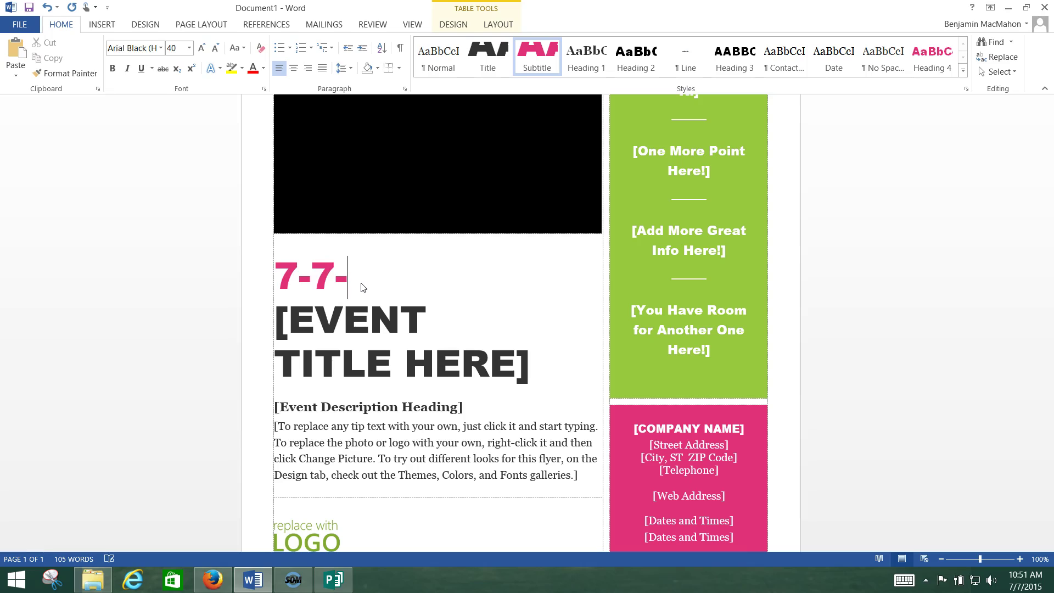
type("15")
left_click(344, 330)
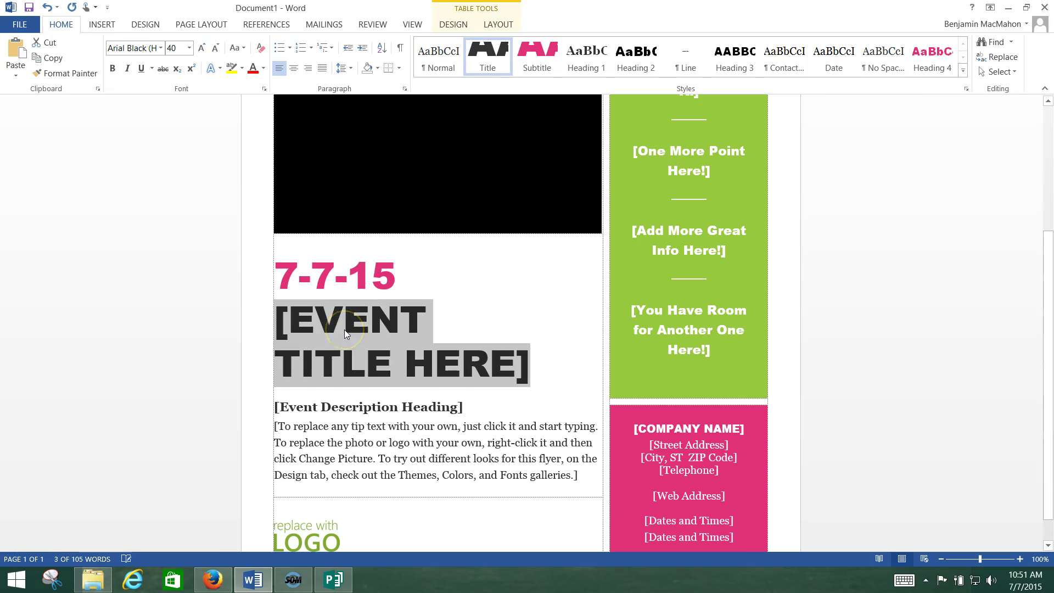
type("CAR MEET")
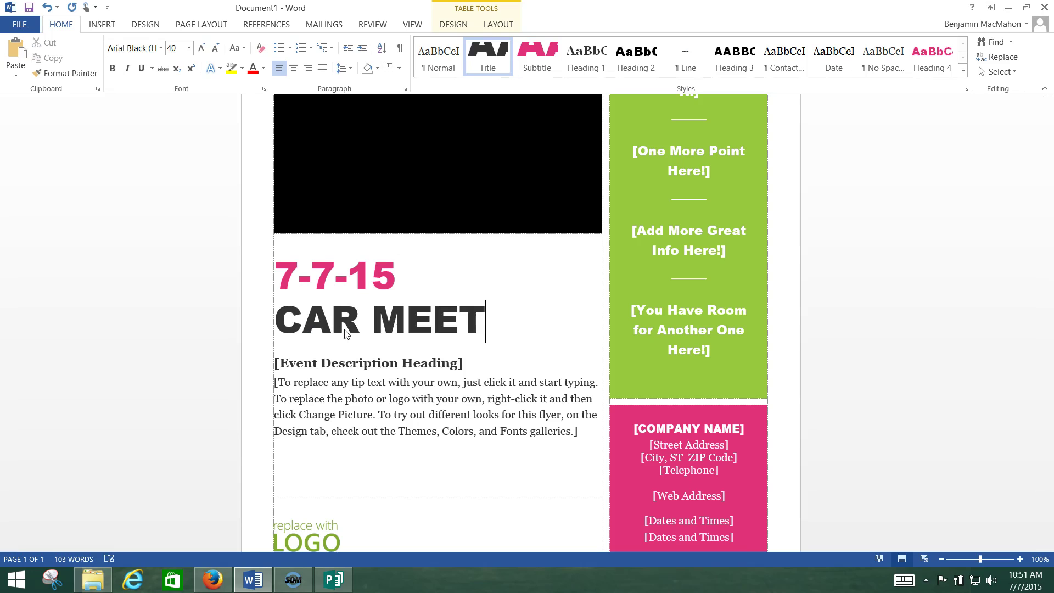
type("-UP")
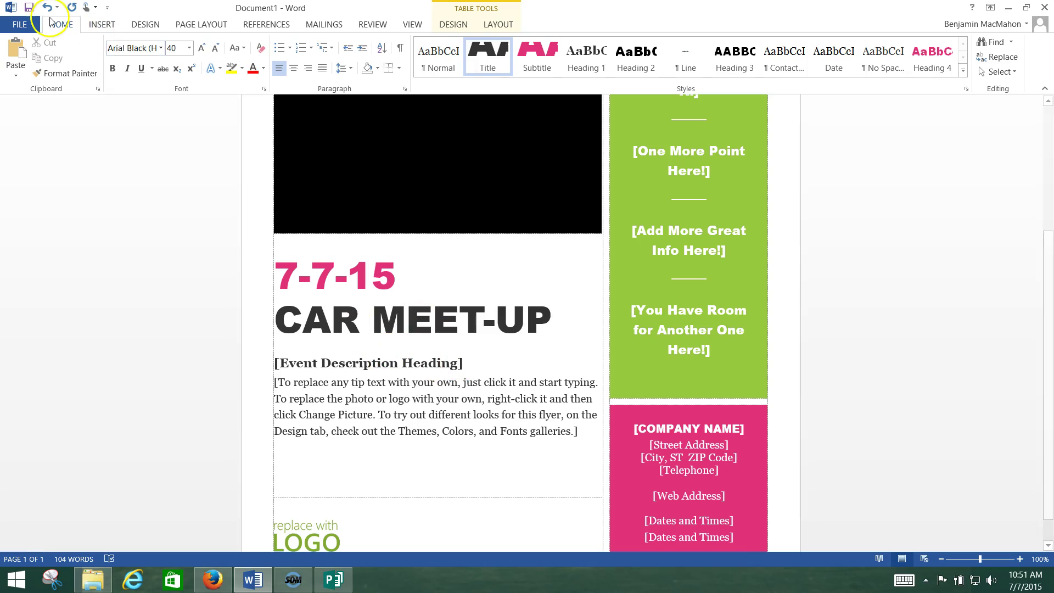
- Save the flyer as 'Party Invite' in FLASH GORDO (D:)\Word Projects
left_click(21, 25)
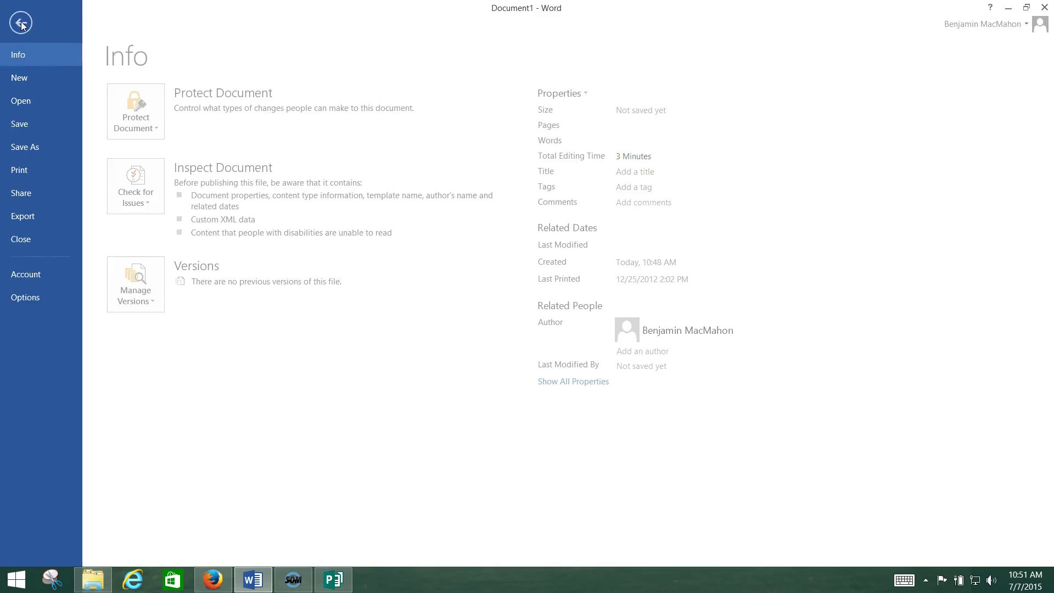
left_click(49, 125)
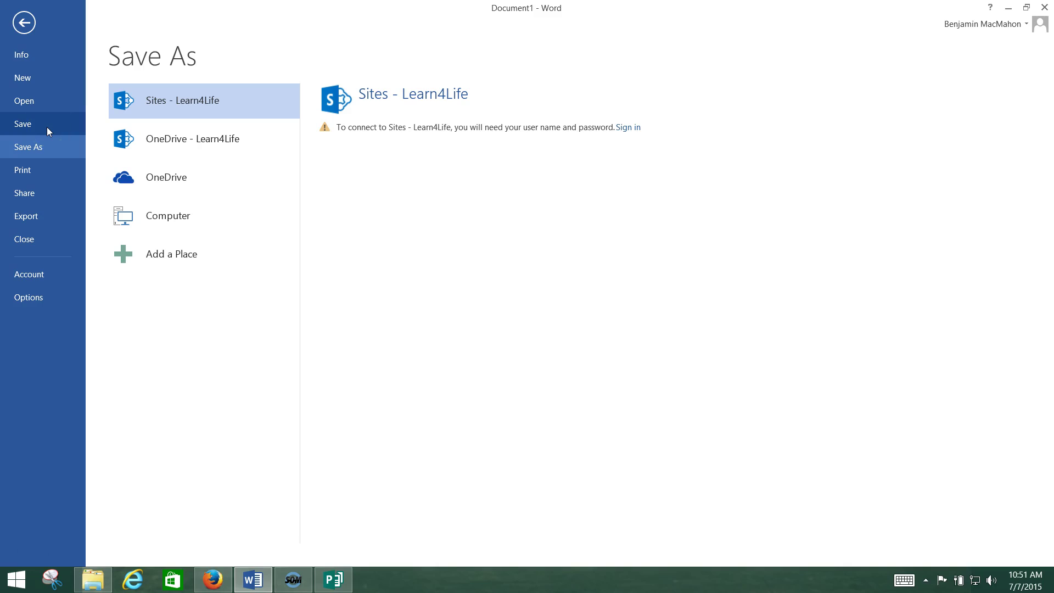
left_click(183, 226)
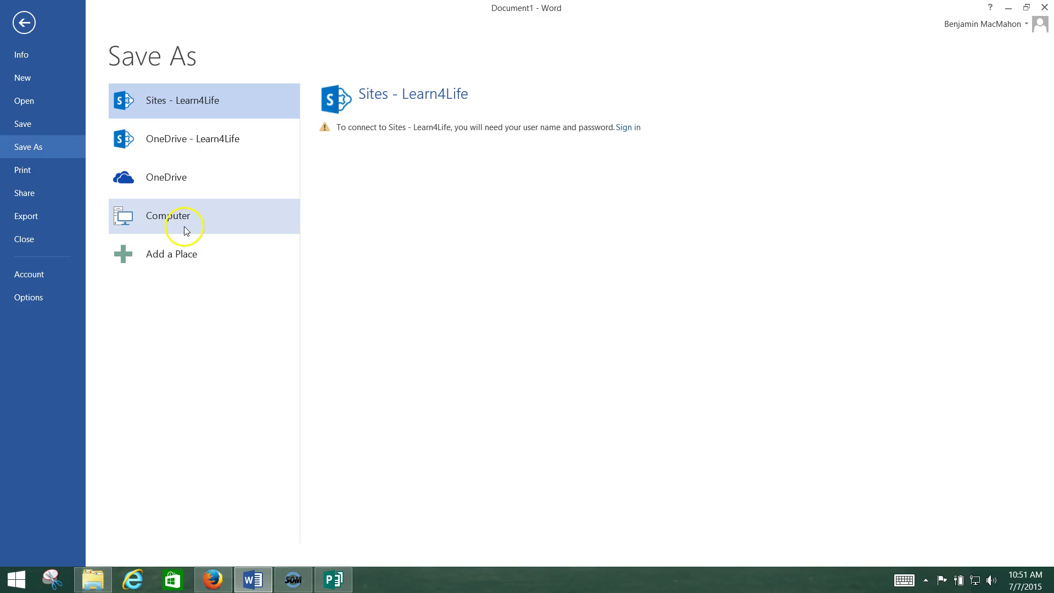
left_click(170, 218)
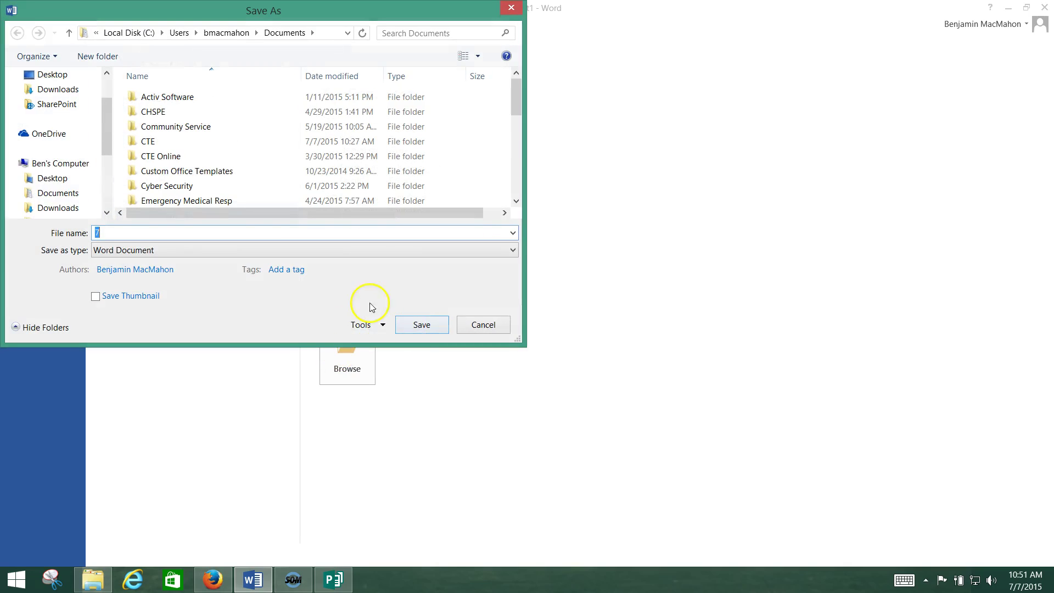
left_click_drag(107, 134, 110, 179)
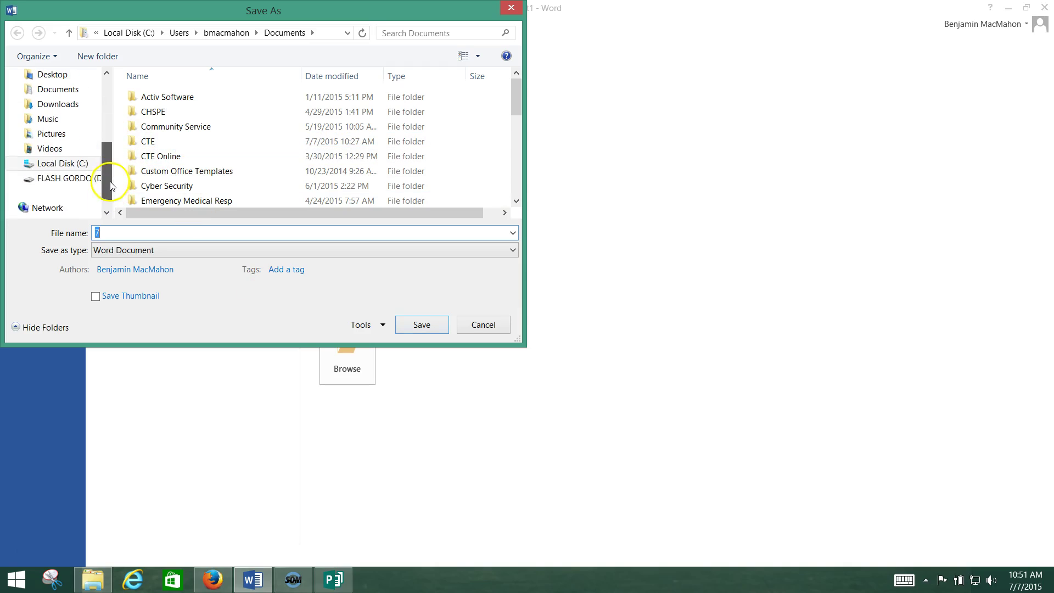
left_click(60, 181)
left_click(135, 233)
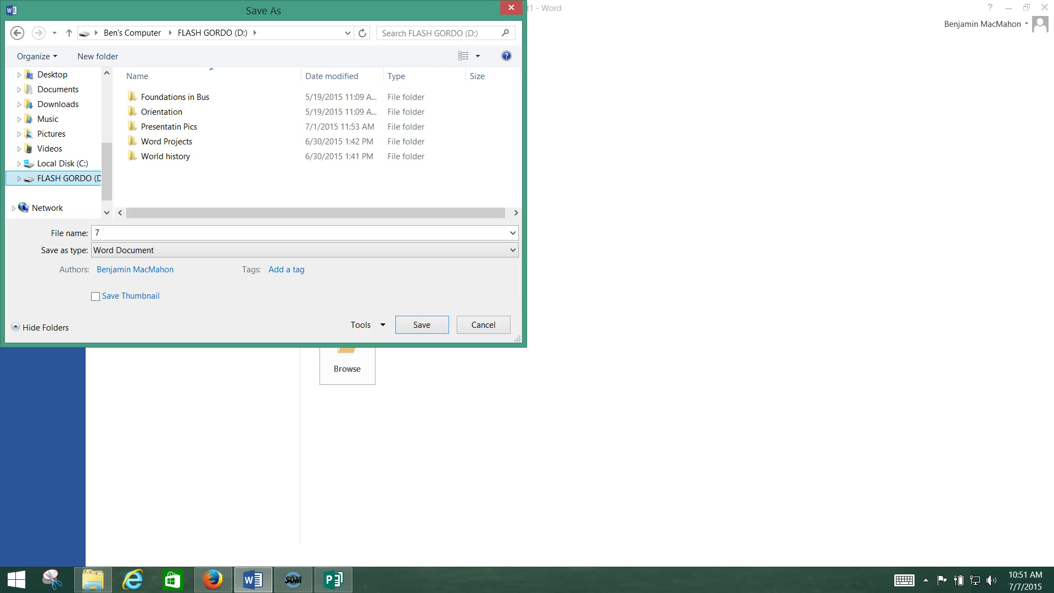
double_click(150, 144)
double_click(129, 235)
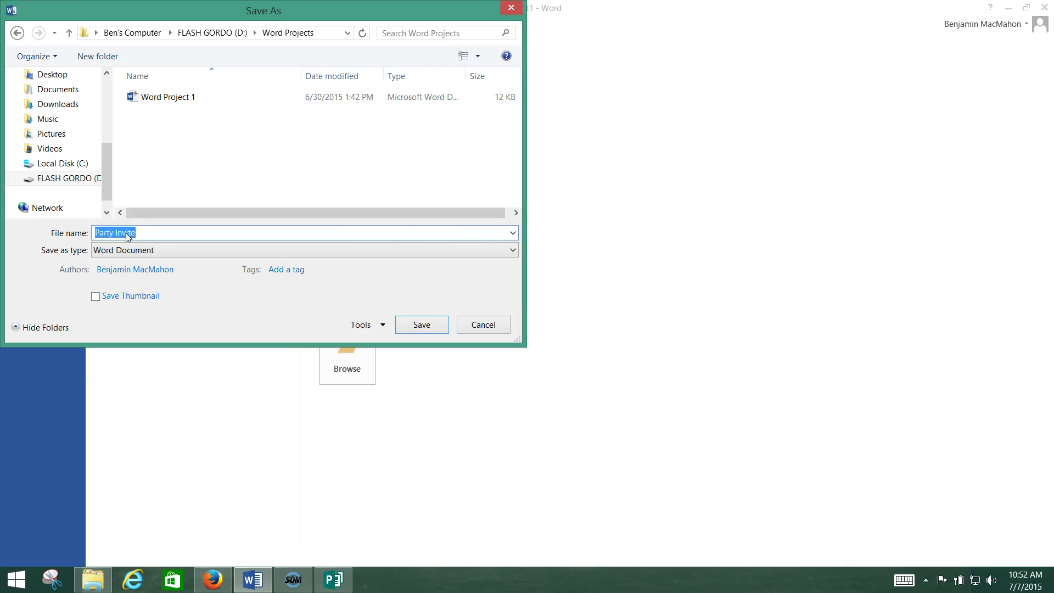
key("Return")
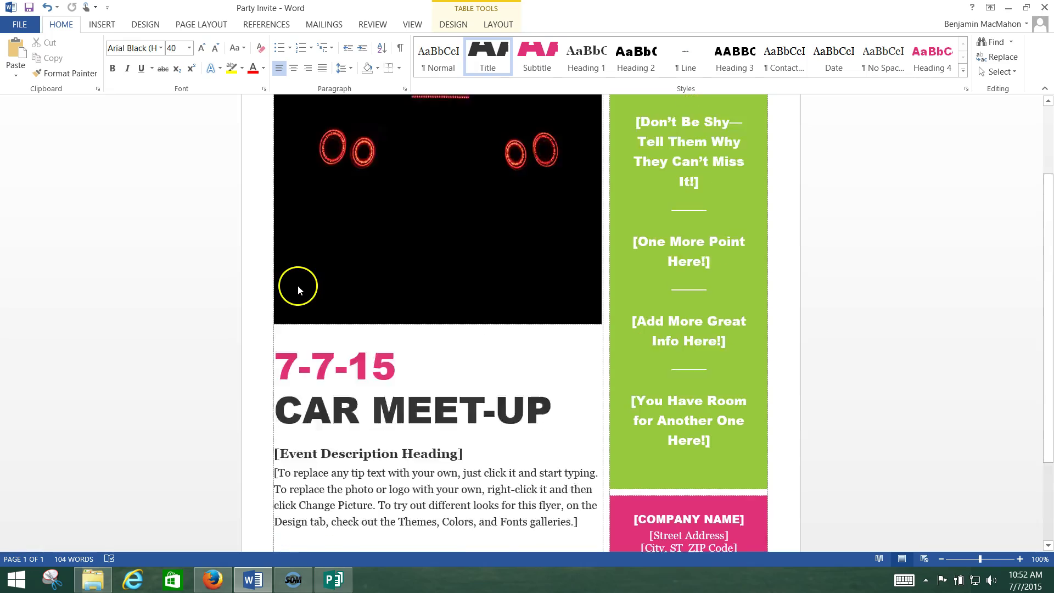
- Look at the Table Tools Design and Layout options, then switch to the main Design tab
scroll(297, 287, "up", 5)
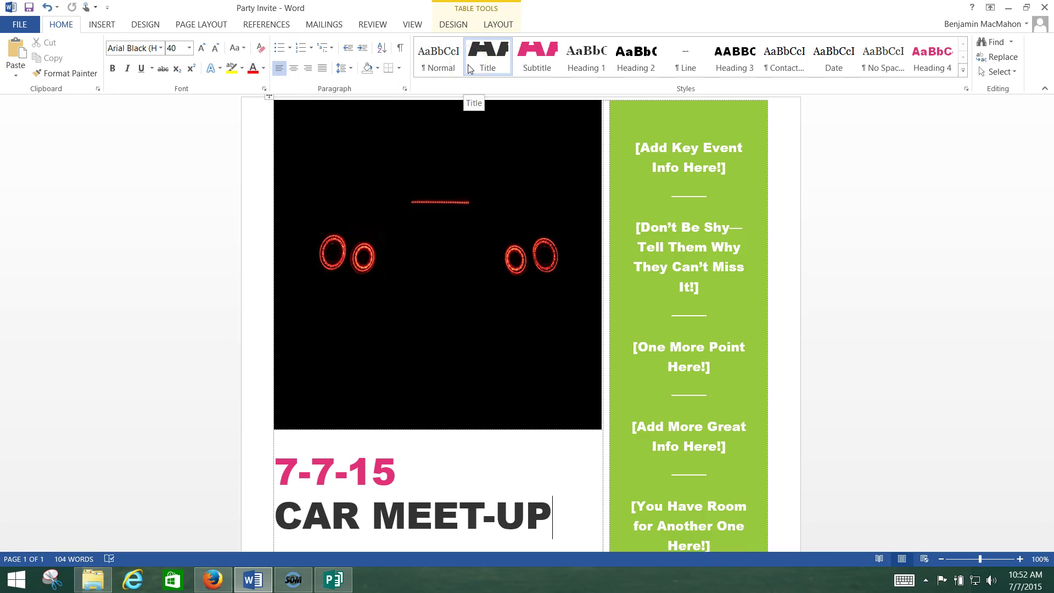
left_click(454, 24)
left_click(488, 26)
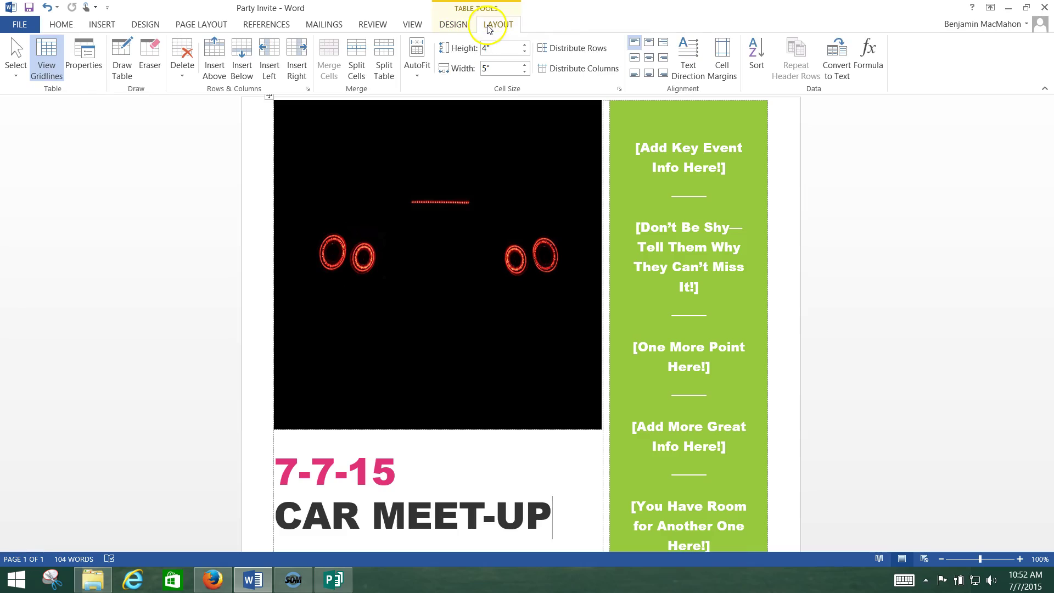
left_click(453, 24)
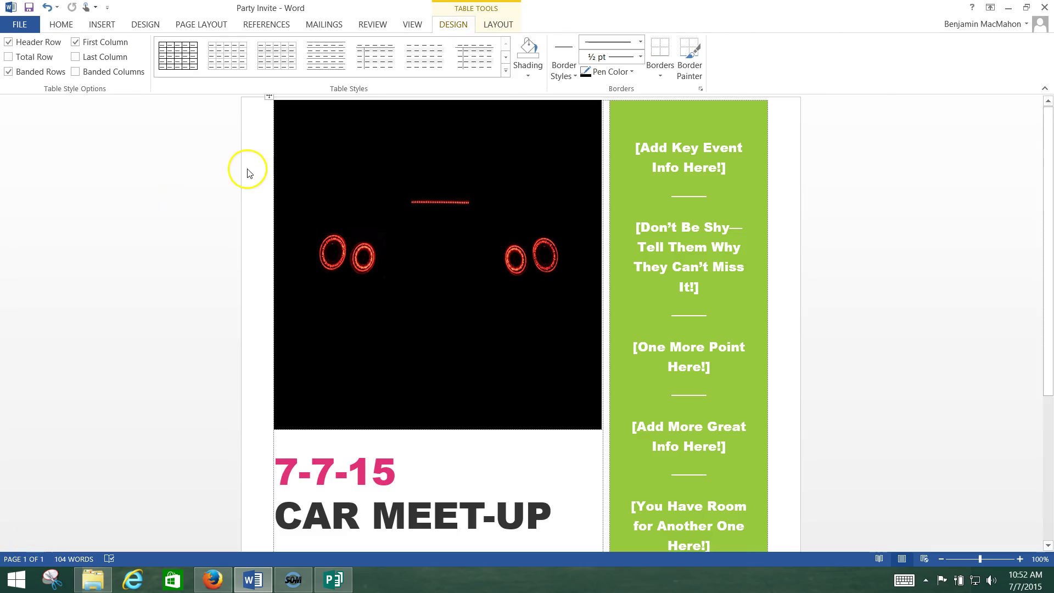
left_click(146, 25)
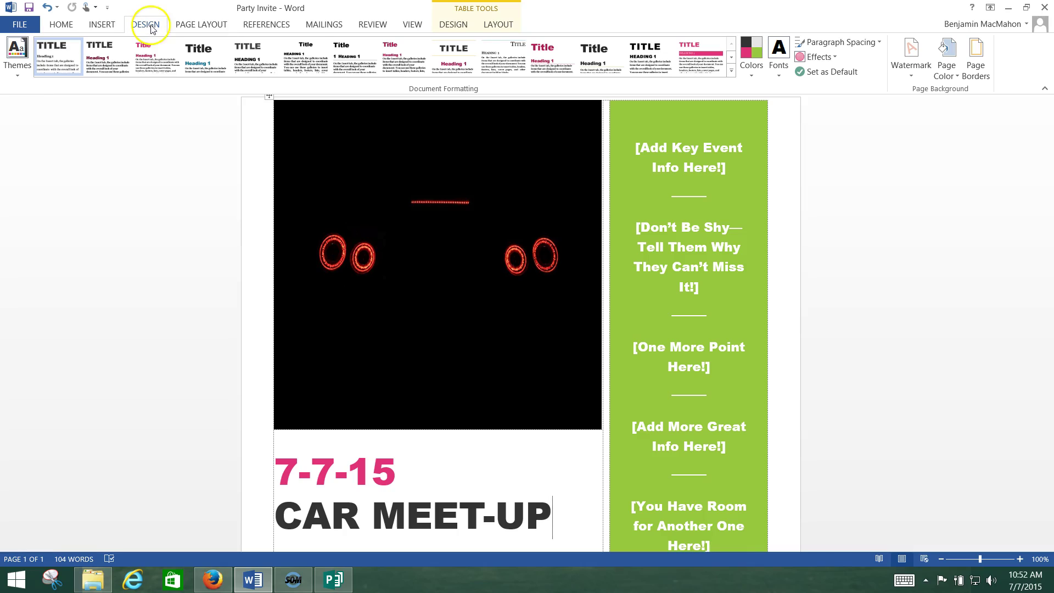
left_click(449, 11)
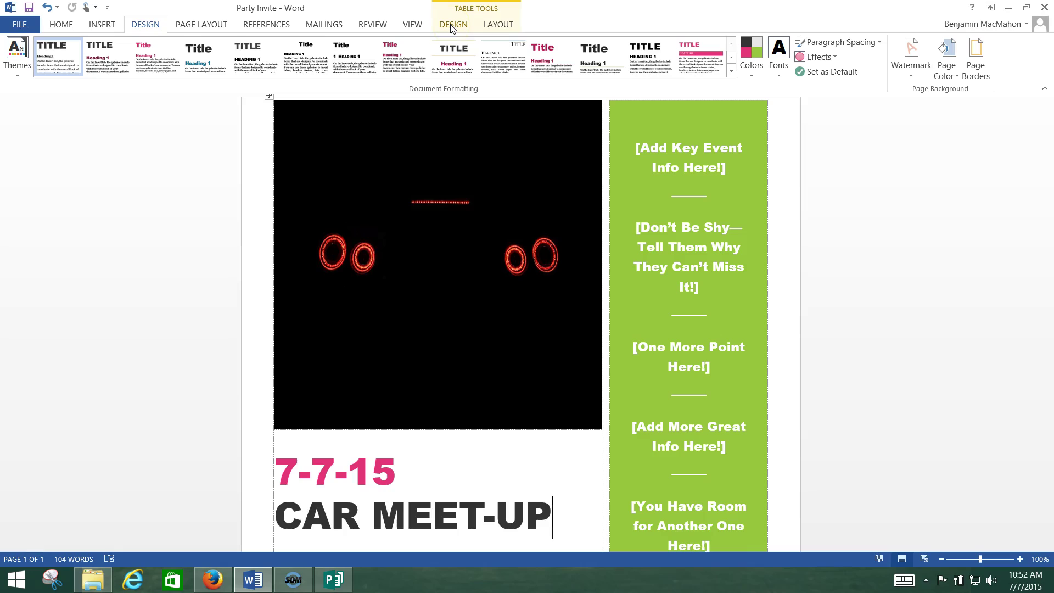
left_click(146, 31)
left_click(752, 65)
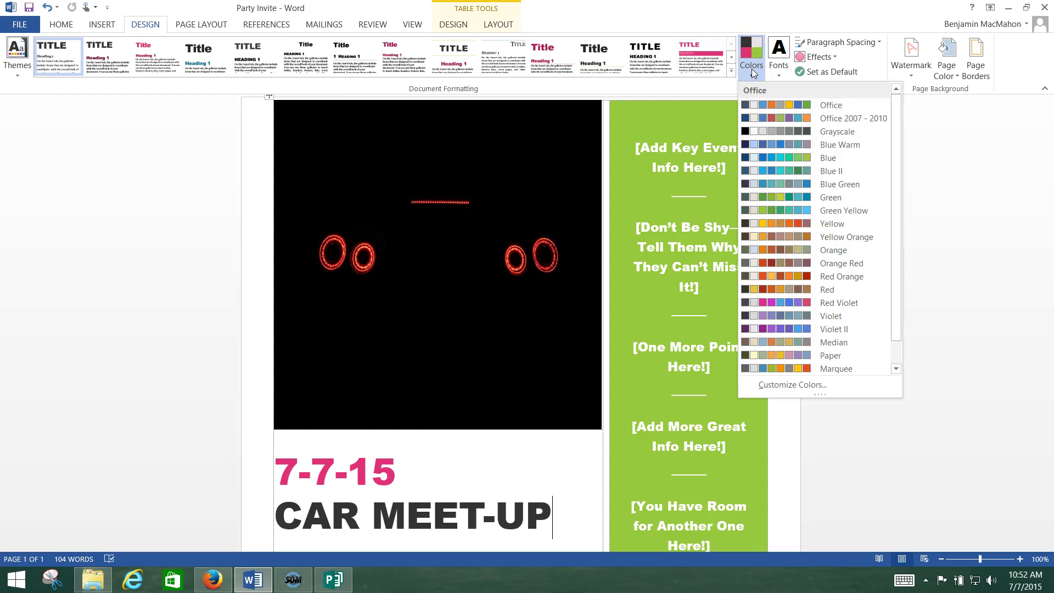
left_click(778, 291)
scroll(788, 301, "down", 5)
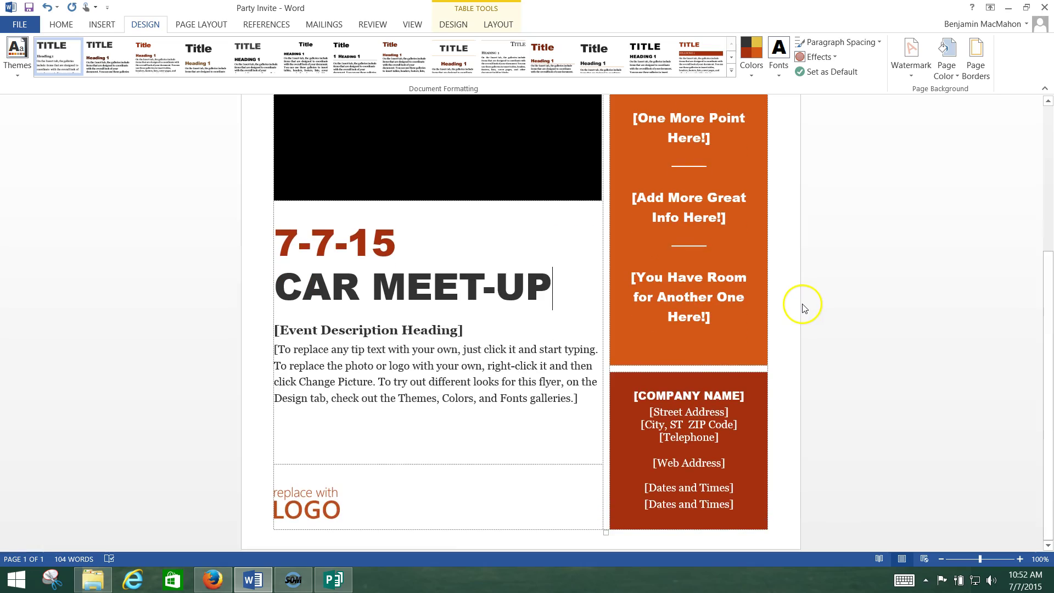
scroll(804, 307, "up", 5)
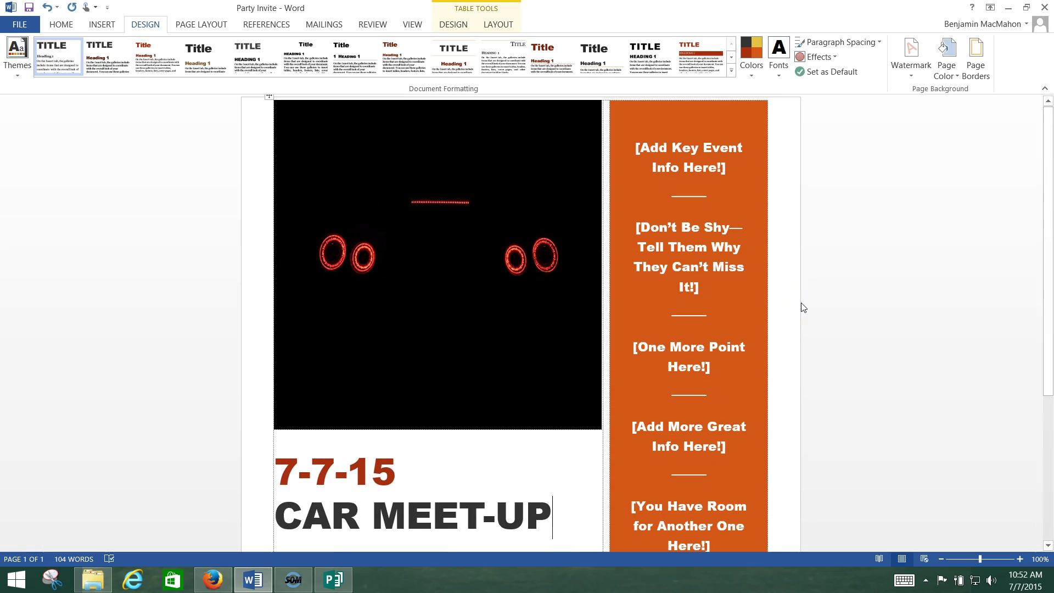
left_click(784, 66)
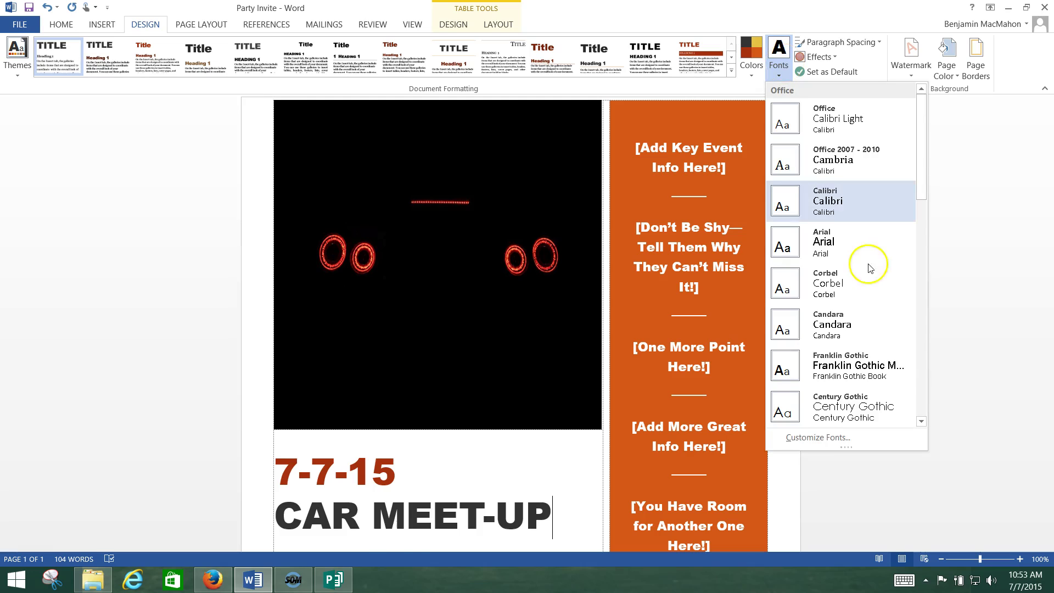
left_click(866, 363)
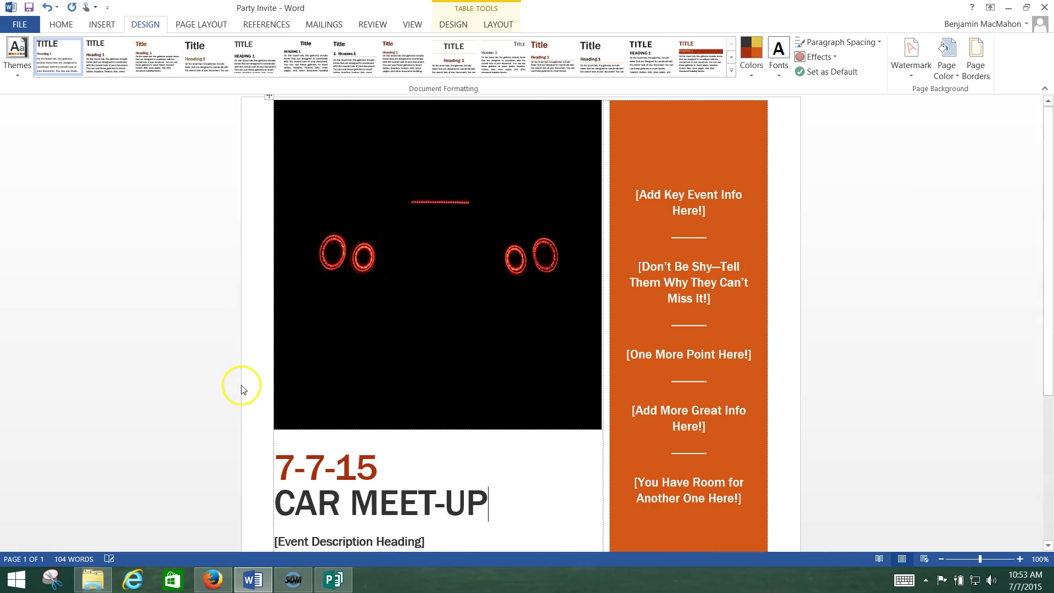
scroll(238, 354, "down", 4)
scroll(247, 356, "up", 4)
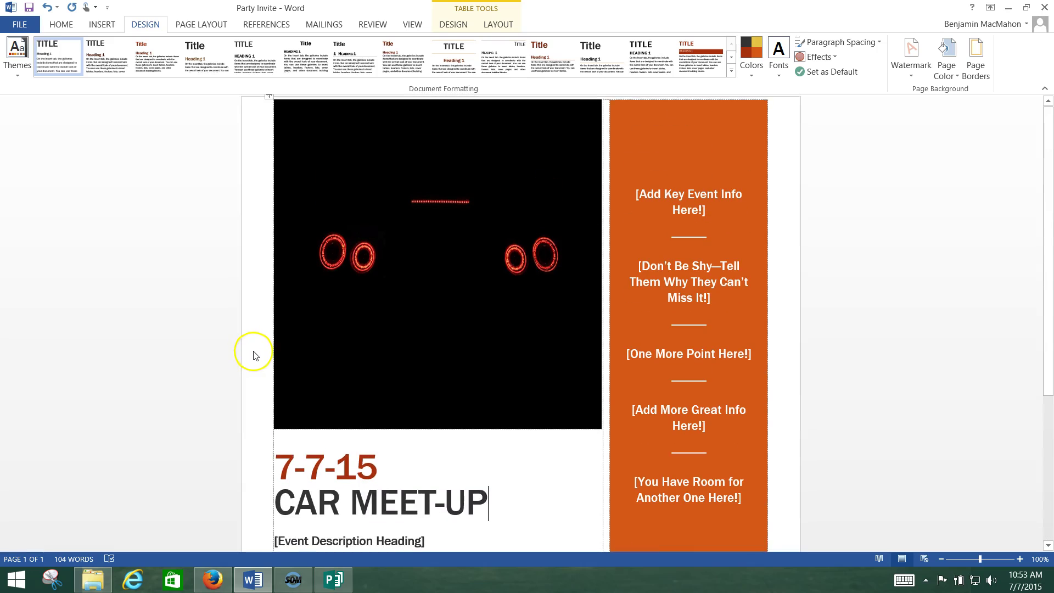
scroll(529, 377, "down", 4)
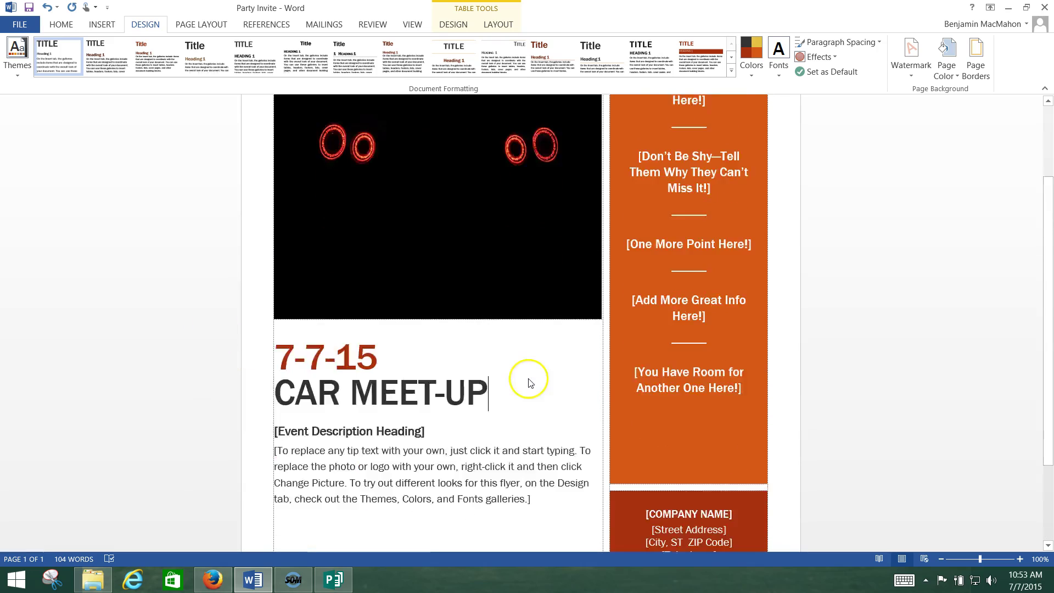
scroll(530, 383, "up", 4)
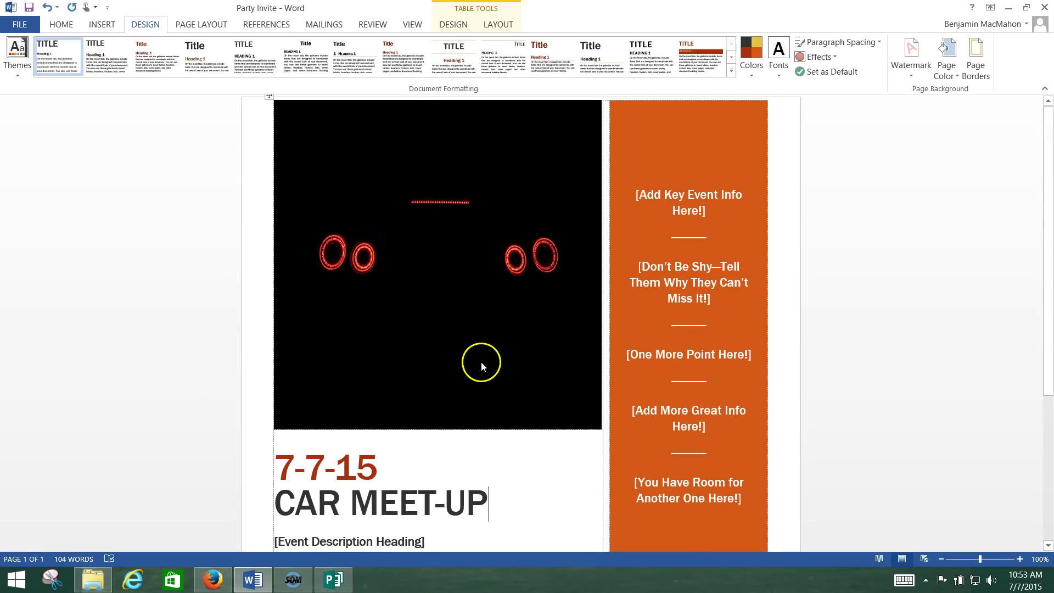
- Save a second copy named 'Party Invite 2' in FLASH GORDO (D:)\Word Projects
left_click(20, 25)
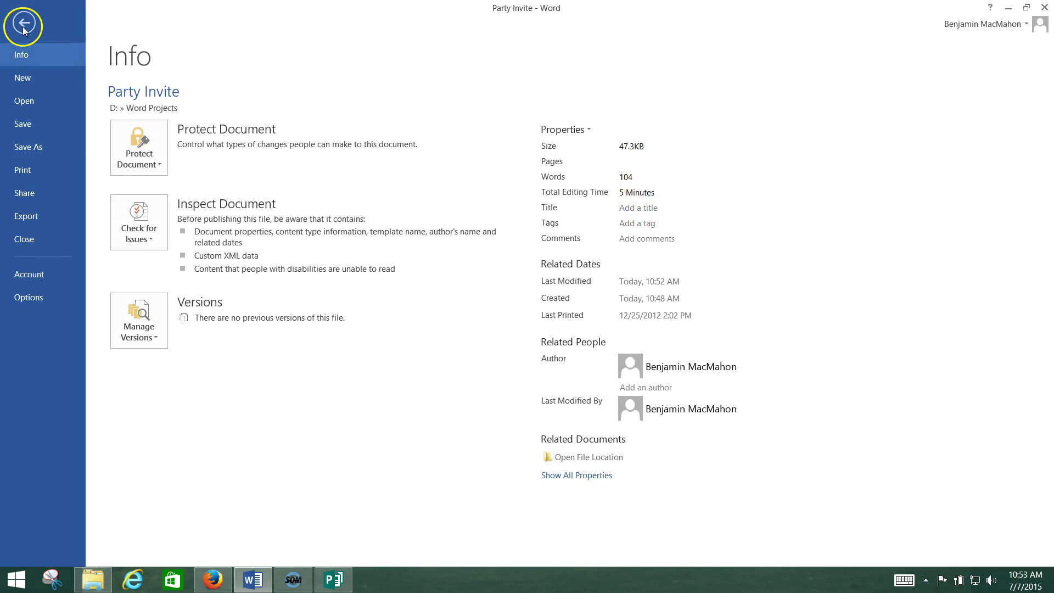
left_click(24, 153)
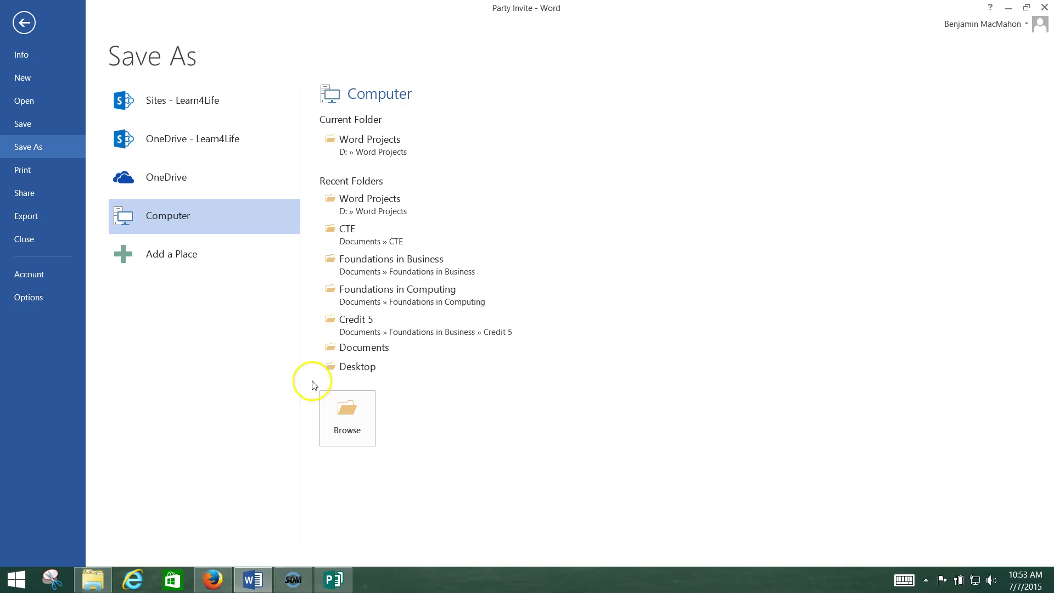
left_click(338, 416)
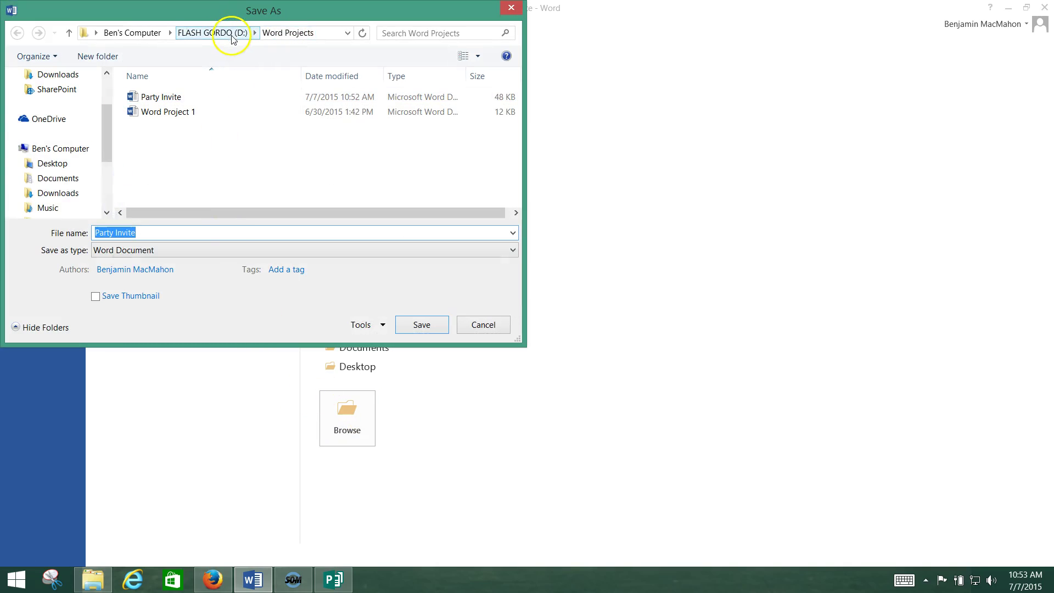
left_click(144, 237)
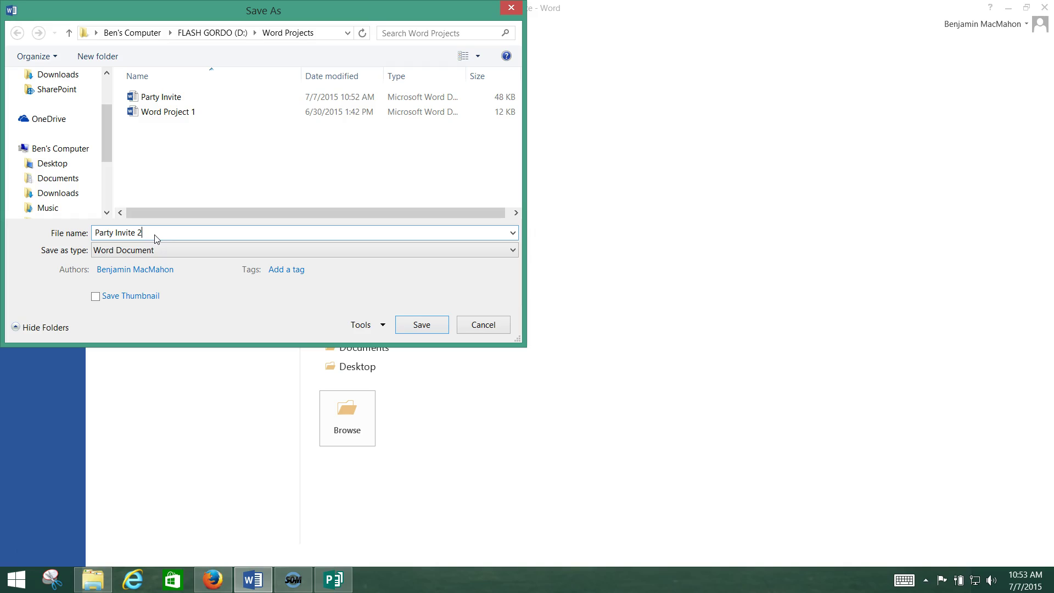
key("Return")
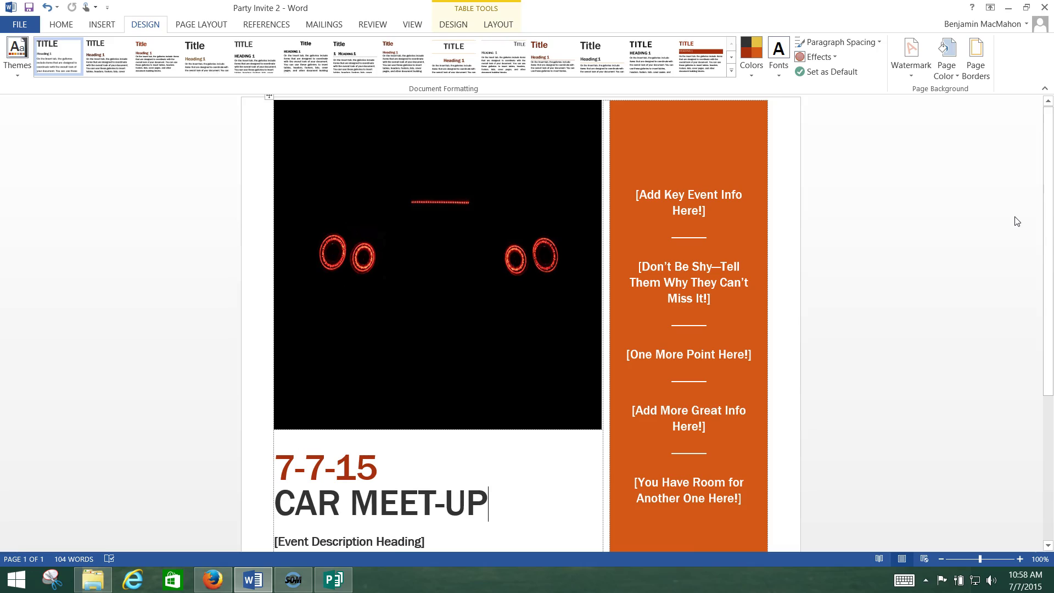
- Minimize Word, close the Word Projects window, and view the FLASH GORDO (D:) drive
left_click(1009, 8)
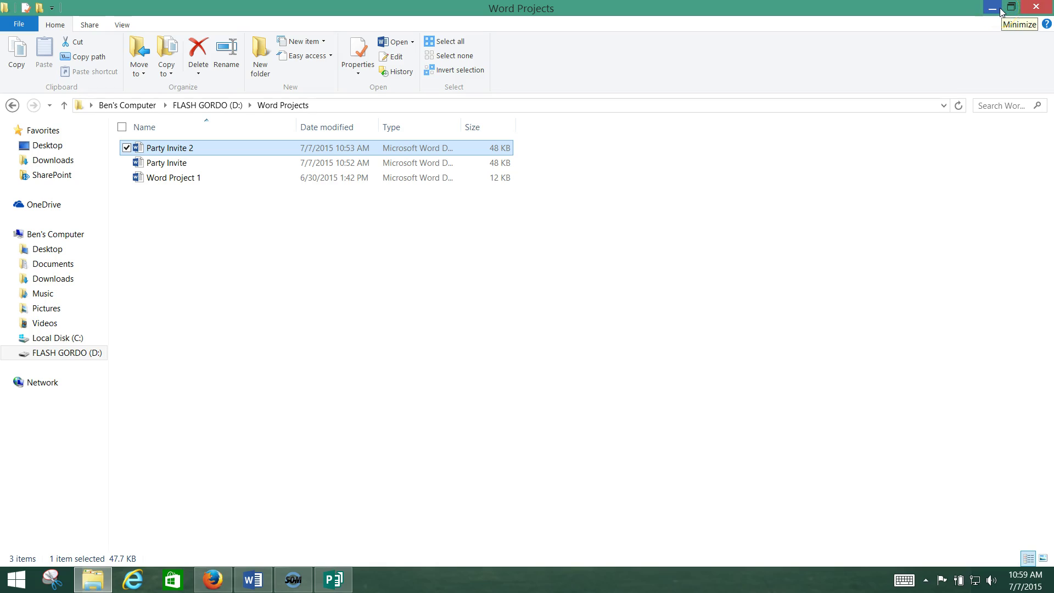
left_click(1037, 8)
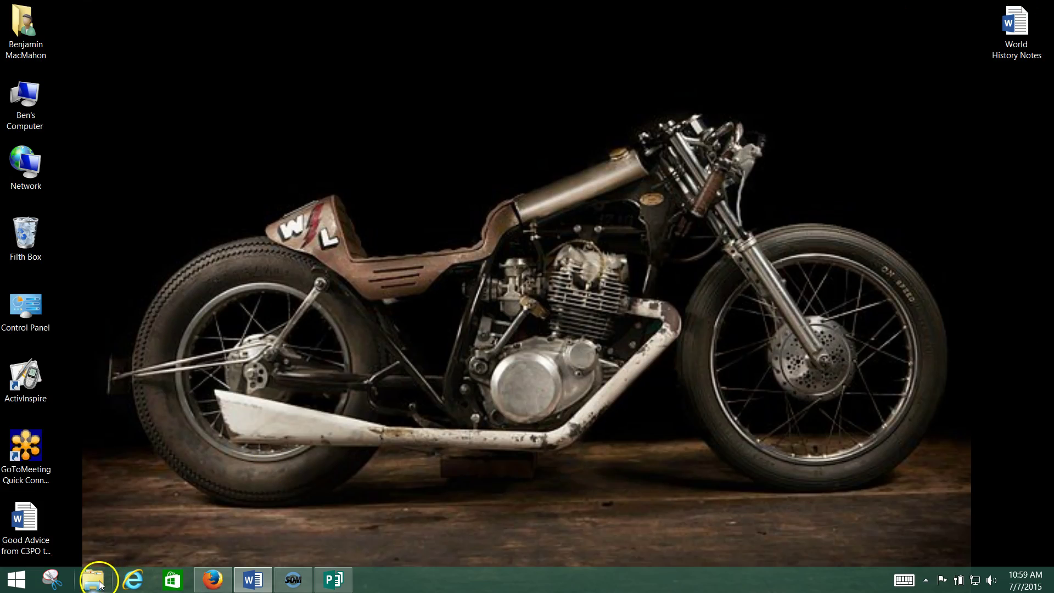
left_click(99, 584)
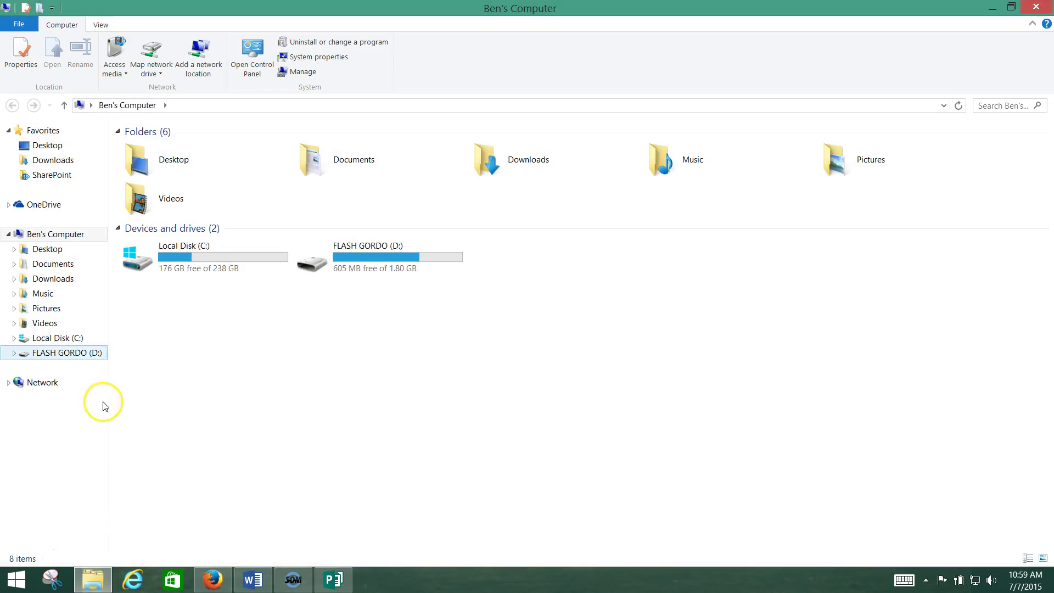
left_click(82, 355)
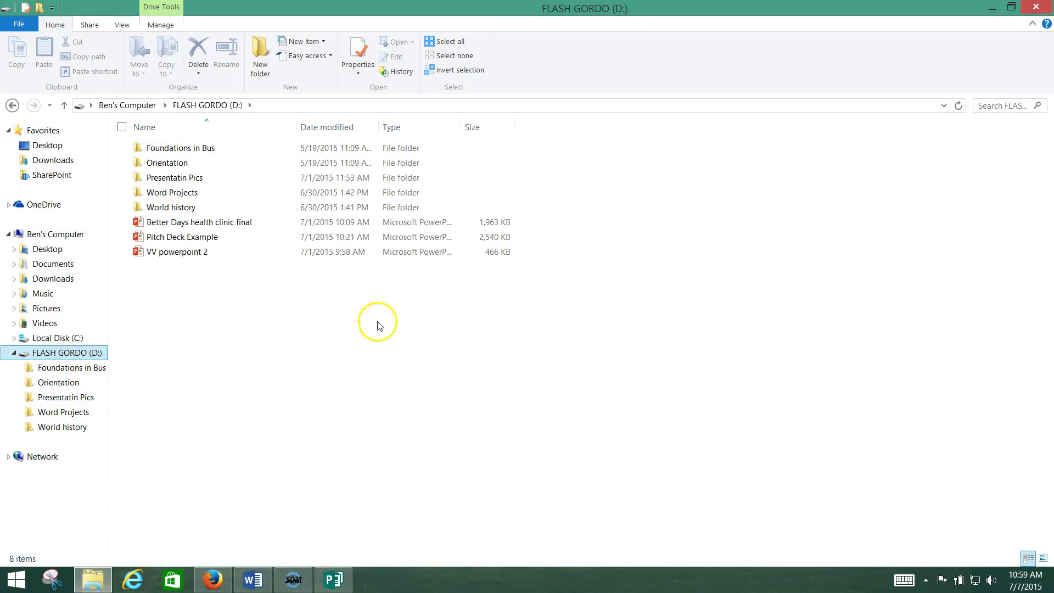
- Cancel the drive's New item menu without creating anything, then close the drive window
right_click(357, 321)
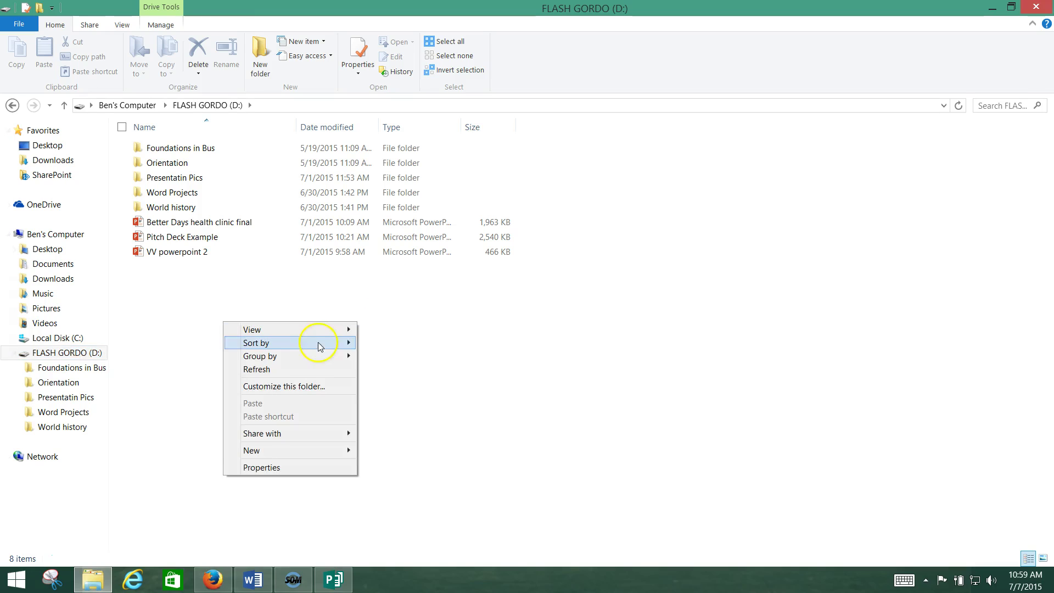
mouse_move(310, 453)
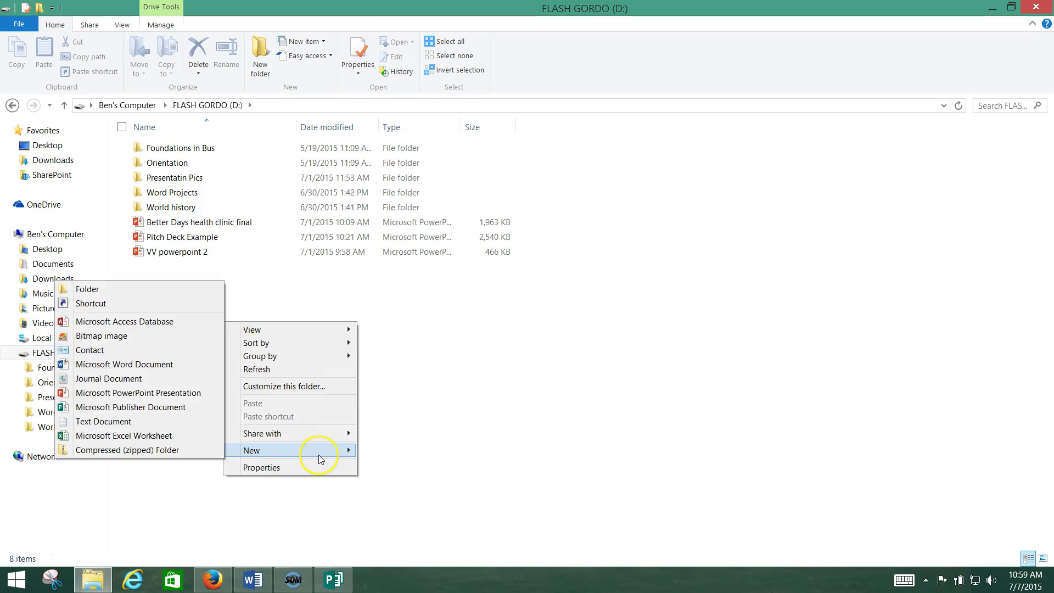
left_click(529, 317)
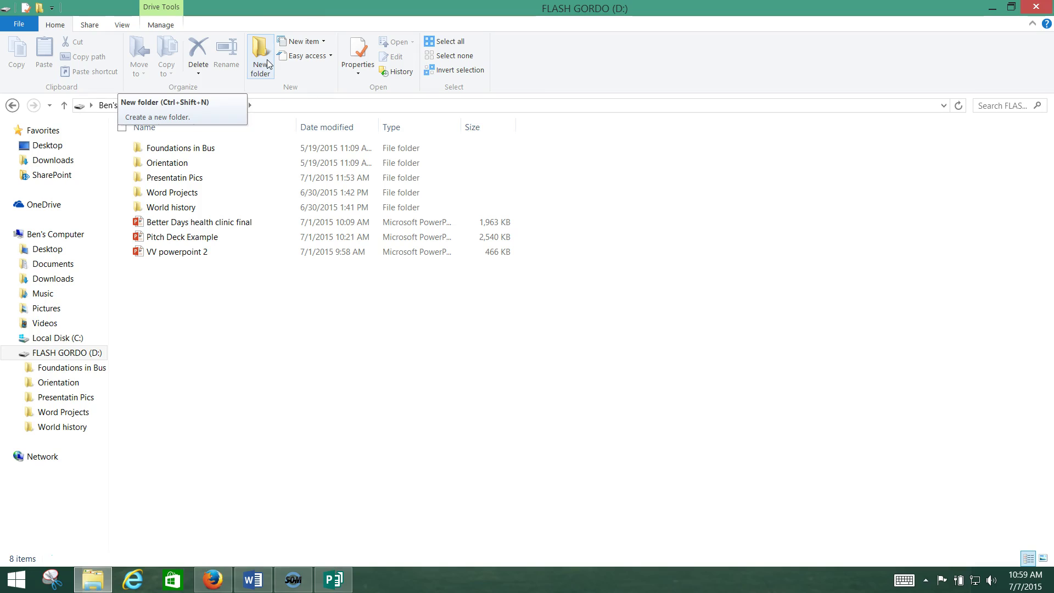
left_click(800, 19)
left_click(1036, 9)
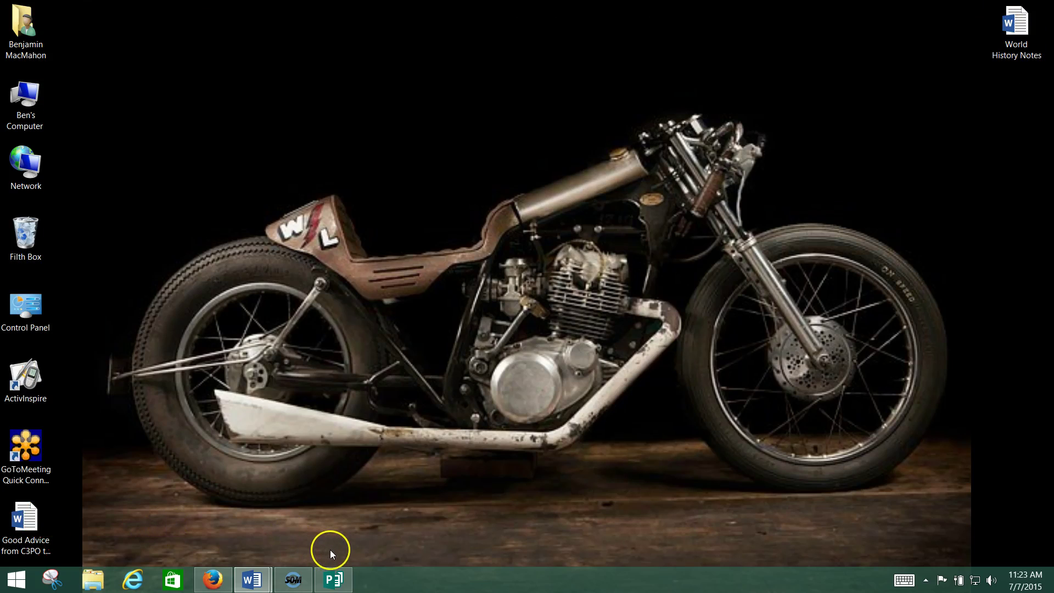
- Restore Firefox and copy the Declaration transcript from 'IN CONGRESS' through the last signer
mouse_move(335, 576)
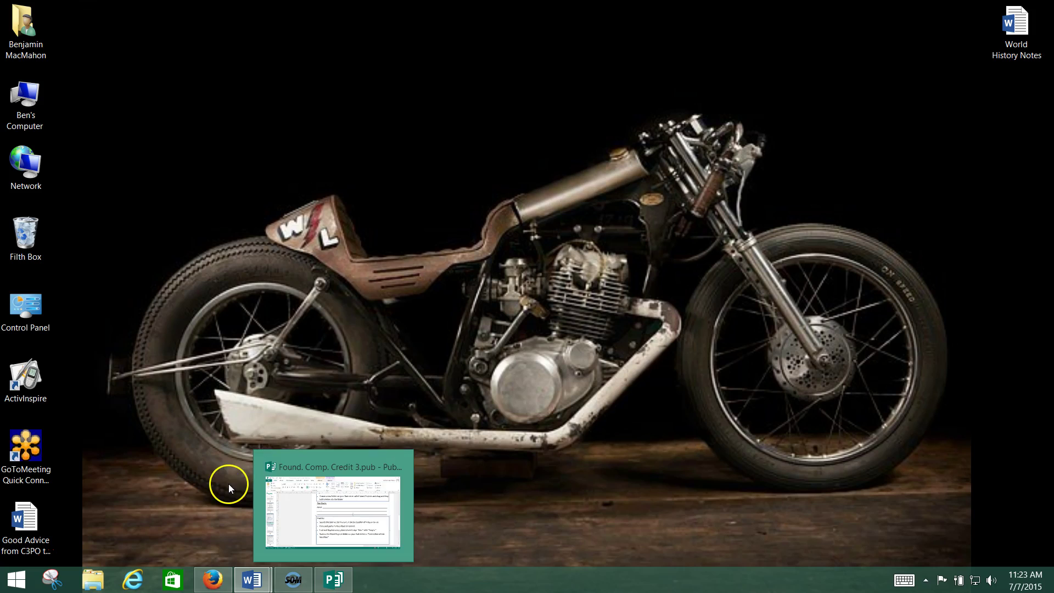
left_click(211, 580)
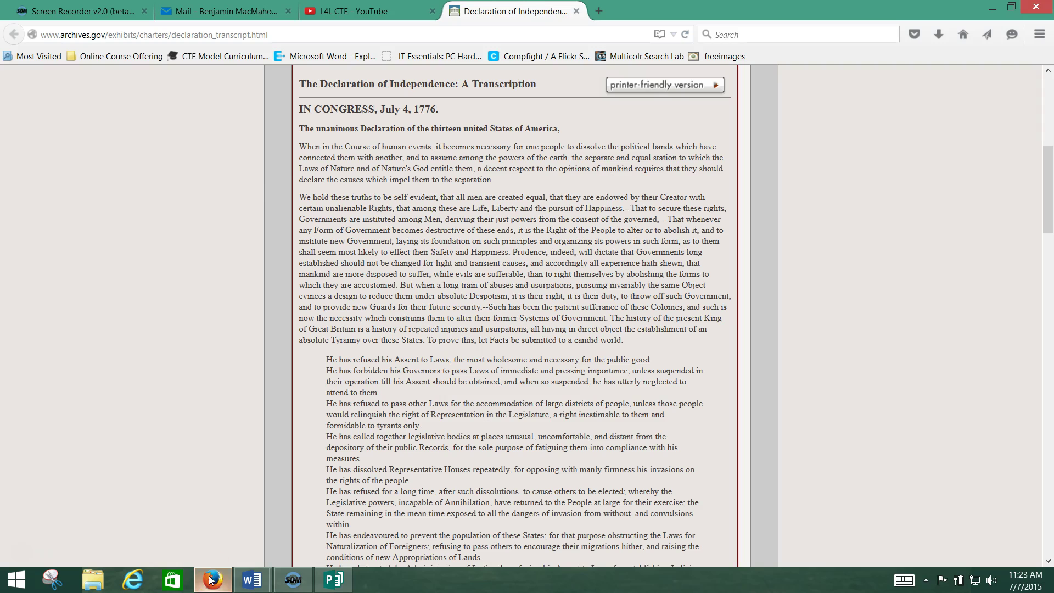
scroll(125, 152, "up", 2)
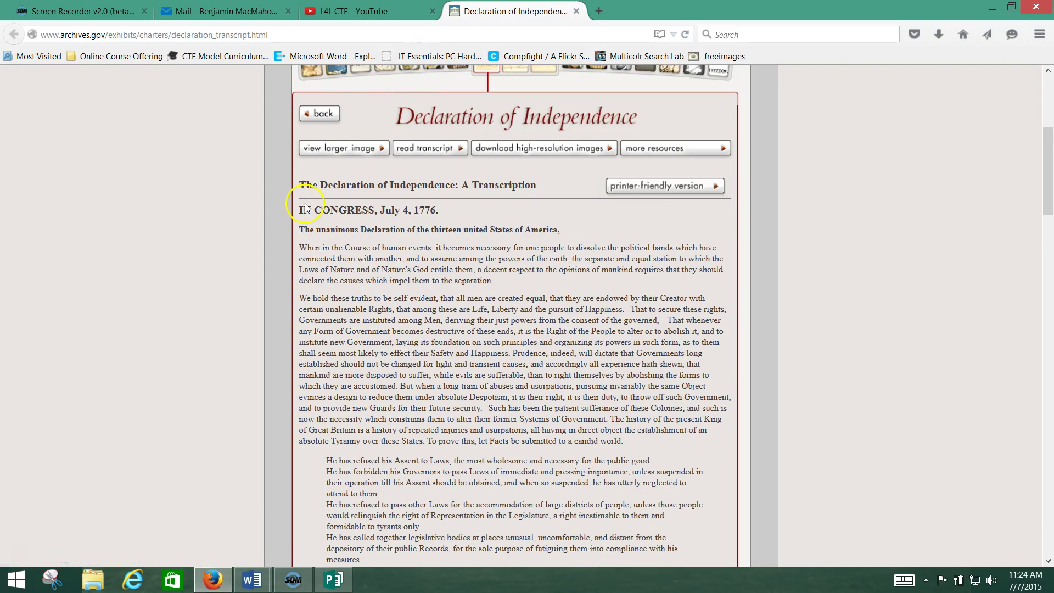
mouse_move(302, 213)
left_mouse_down()
mouse_move(672, 268)
mouse_move(698, 330)
mouse_move(699, 574)
mouse_move(708, 589)
mouse_move(379, 346)
mouse_move(371, 360)
left_mouse_up()
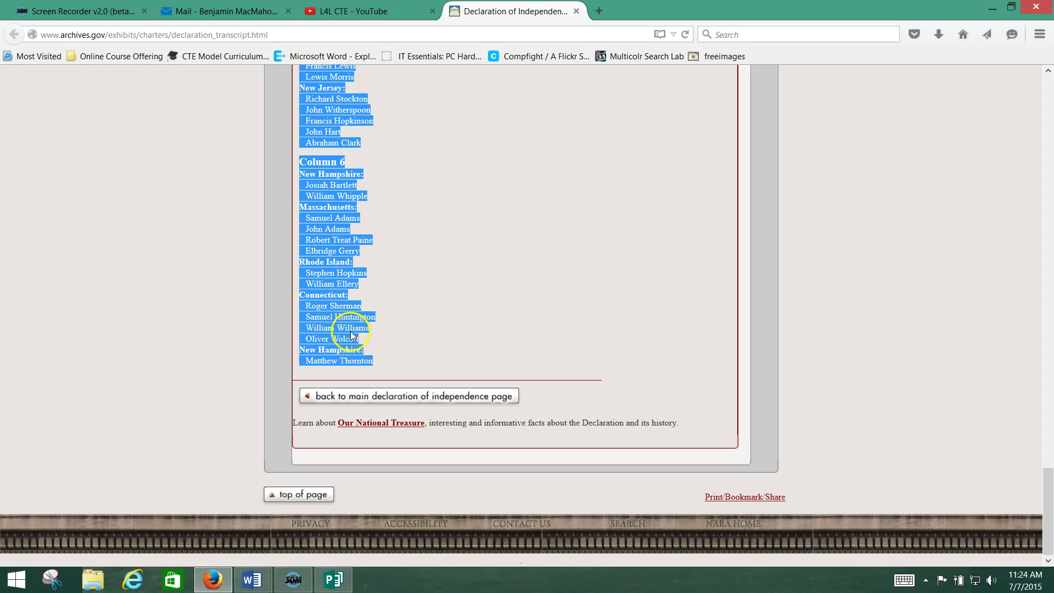
right_click(324, 287)
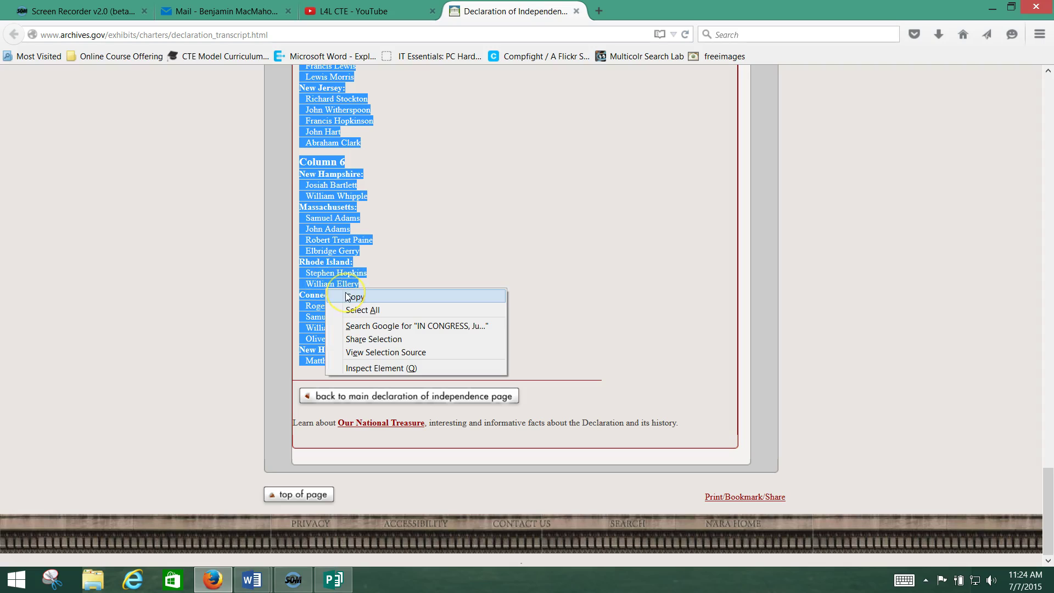
left_click(345, 292)
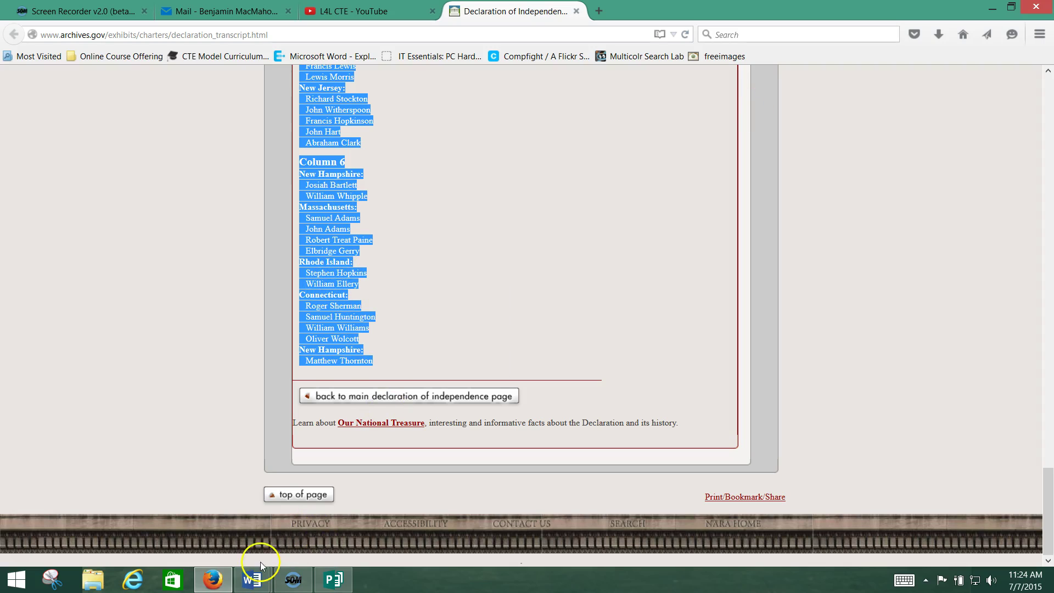
- Close all open Word windows, discarding the unsaved changes to Document1
right_click(258, 580)
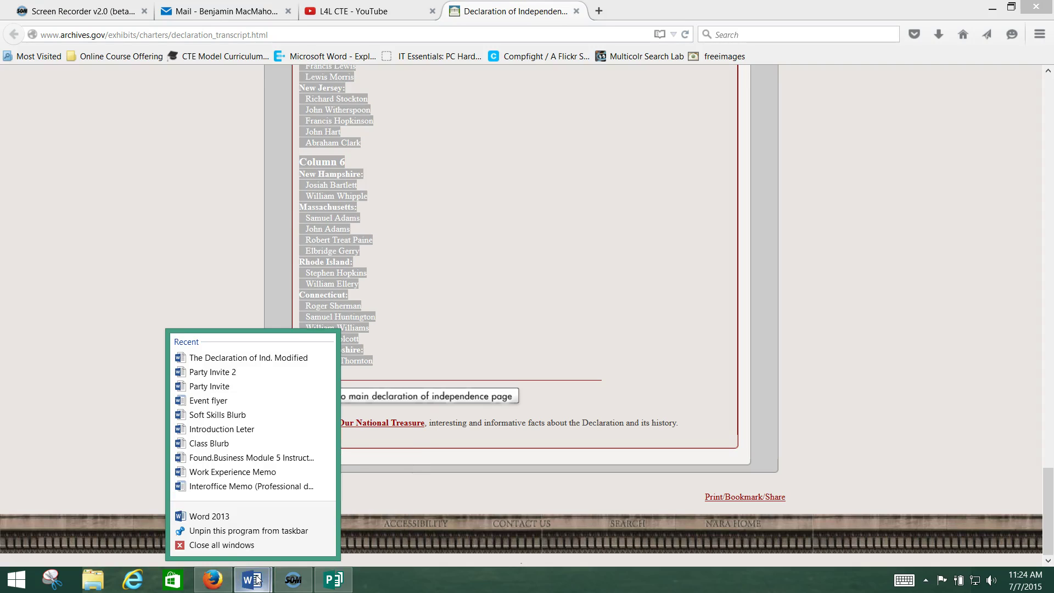
left_click(233, 542)
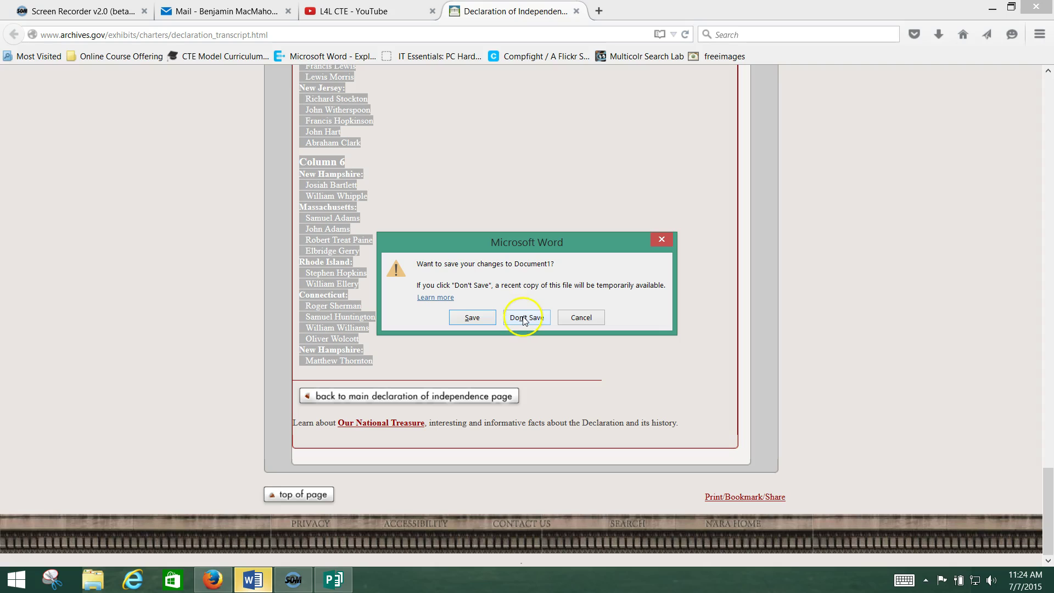
left_click(525, 319)
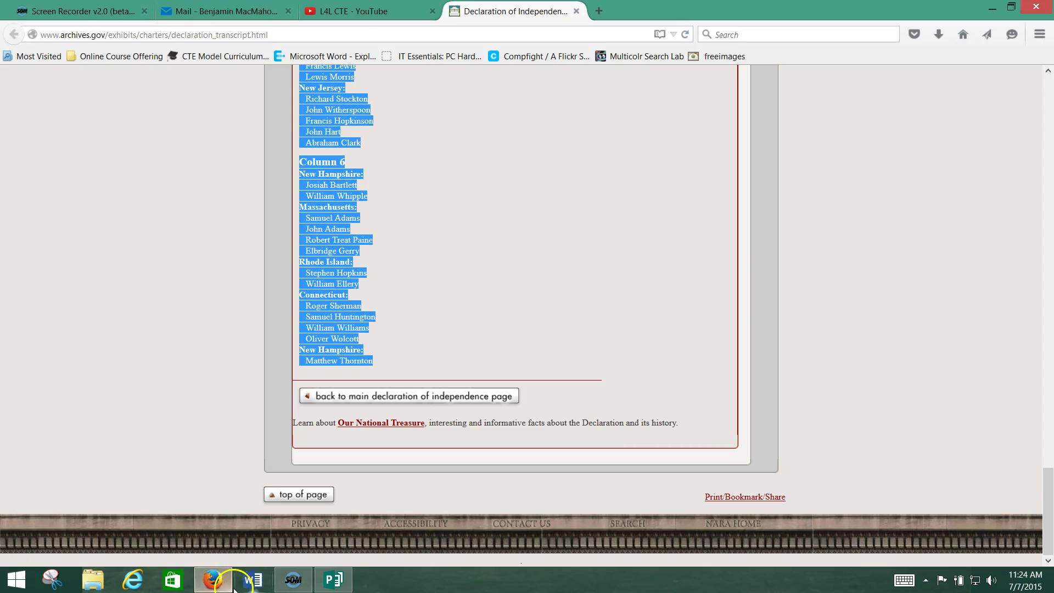
- Relaunch Word with a maximized blank document and paste the Declaration text, keeping source formatting
left_click(250, 581)
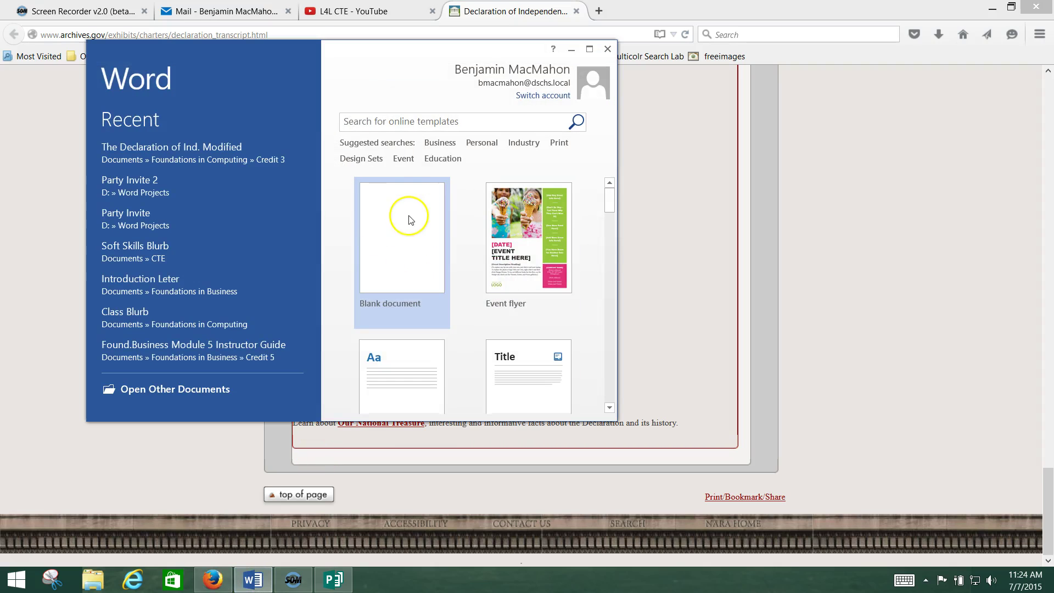
left_click(408, 218)
left_click(590, 45)
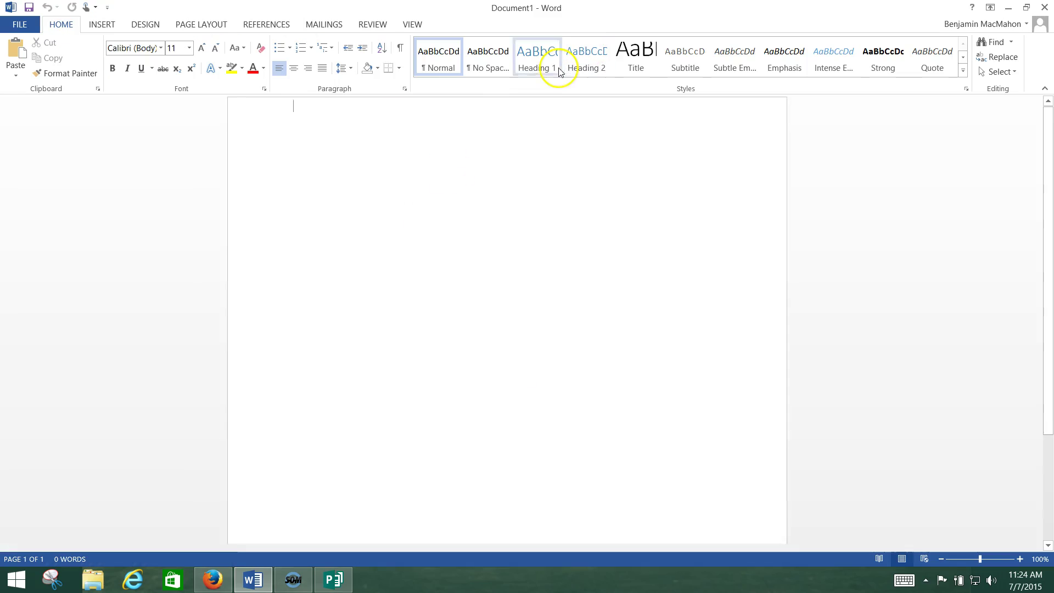
right_click(360, 209)
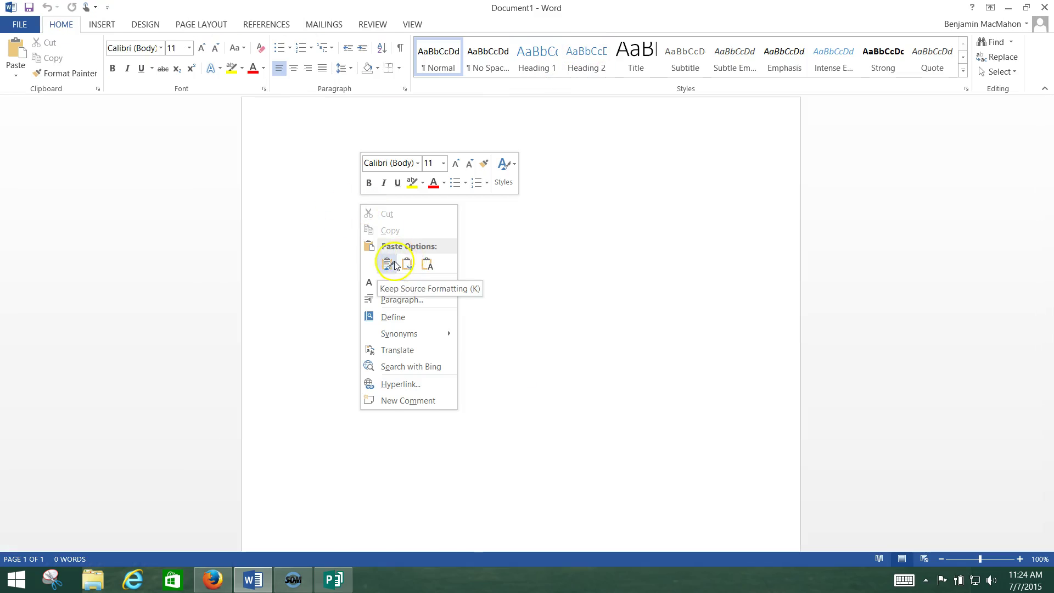